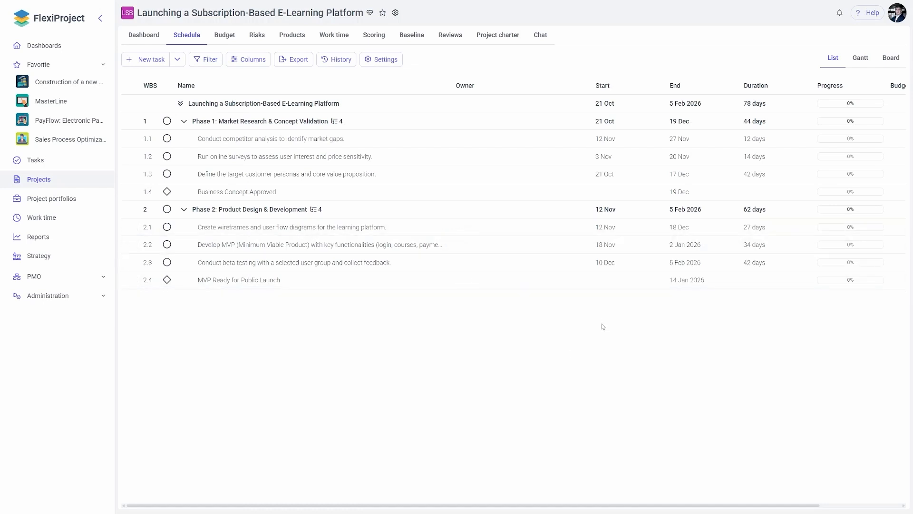
In the Gantt view, link the end of Phase 1 to the start of Phase 2 and save the End - Start dependency with fixed lag 0
{"action": "left_click", "coordinate": [859, 59]}
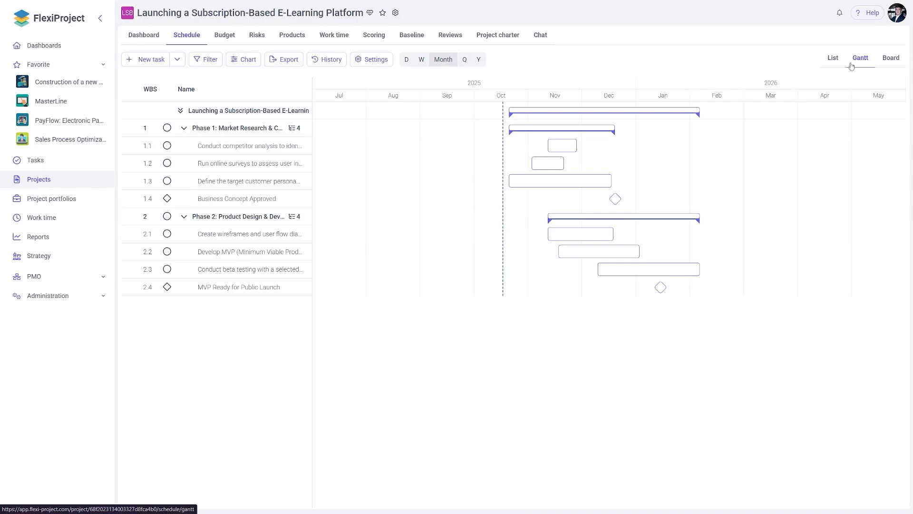
{"action": "mouse_move", "coordinate": [511, 132]}
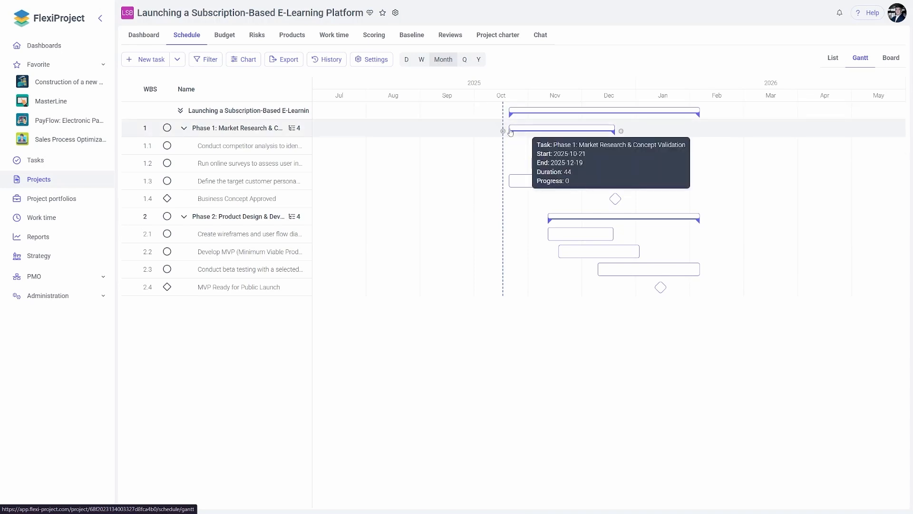
{"action": "mouse_move", "coordinate": [583, 151]}
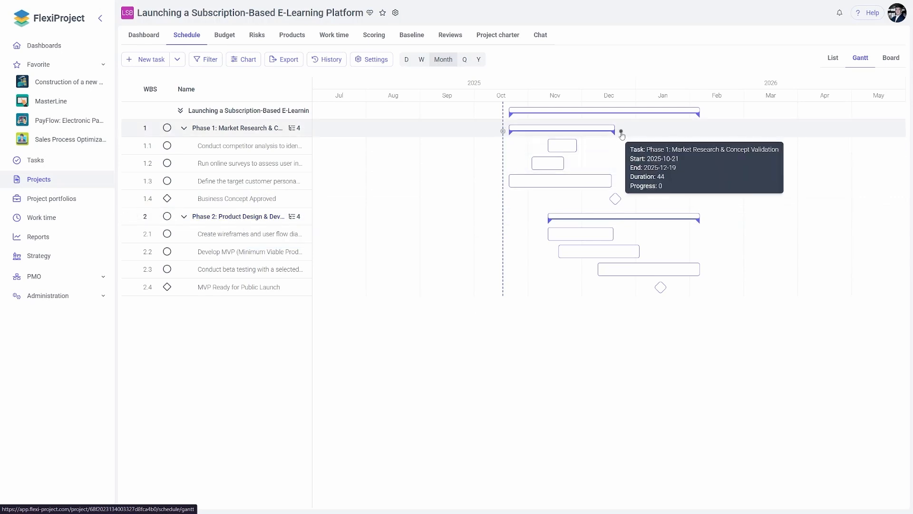
{"action": "left_click_drag", "start_coordinate": [622, 132], "coordinate": [545, 217]}
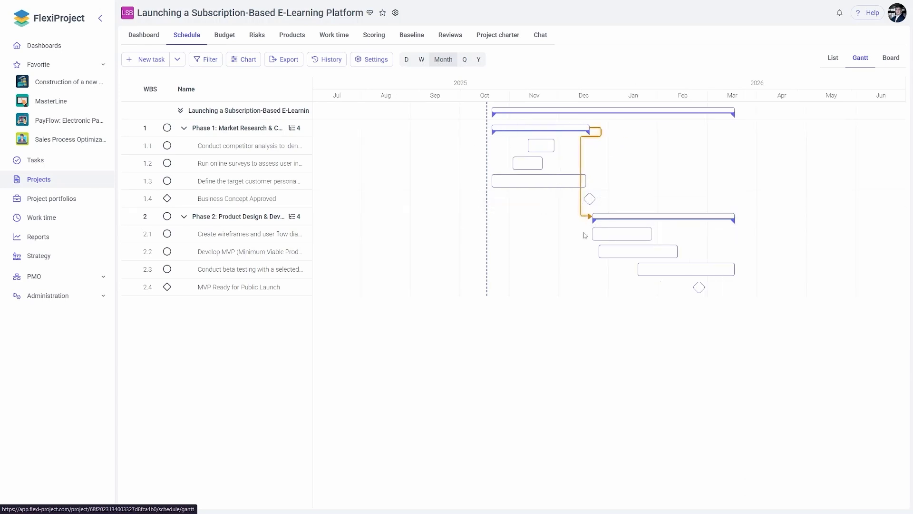
{"action": "left_click", "coordinate": [581, 208]}
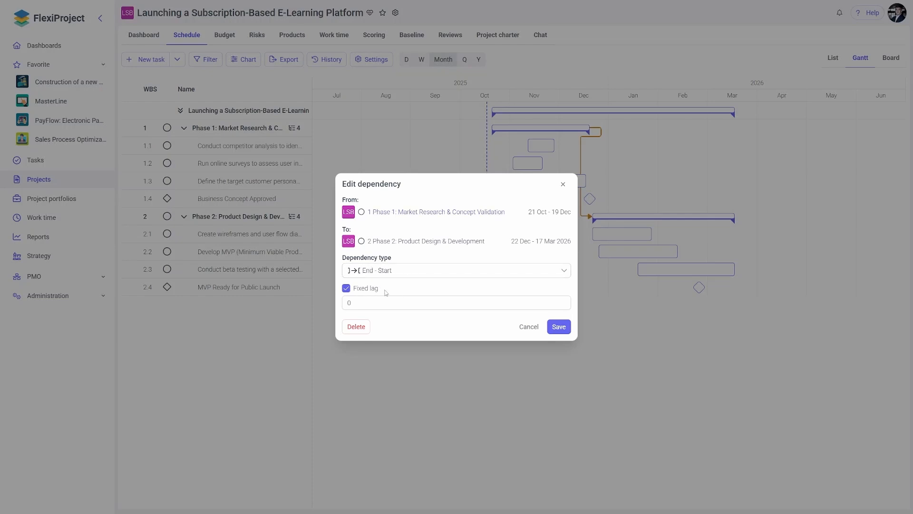
{"action": "left_click", "coordinate": [557, 326]}
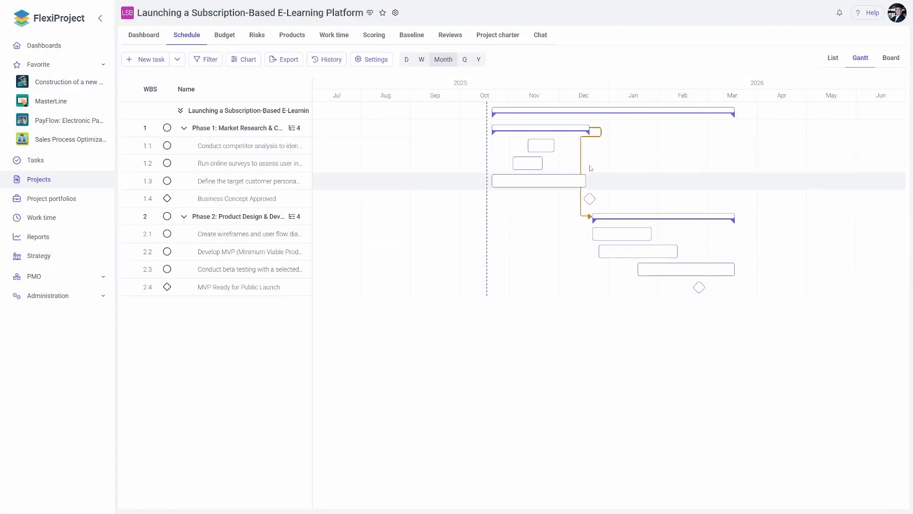
Move Phase 1: Market Research & Concept Validation on the Gantt chart so it starts on 3 Nov
{"action": "left_click_drag", "start_coordinate": [555, 130], "coordinate": [597, 134]}
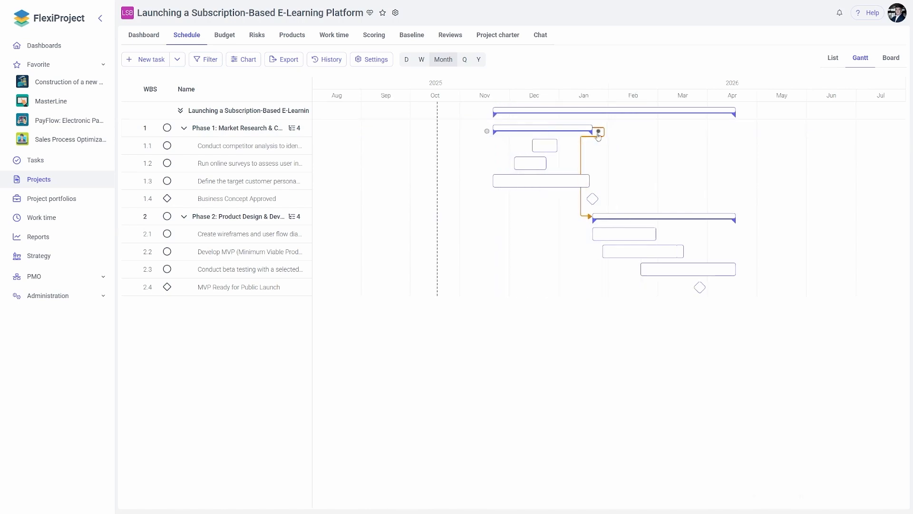
{"action": "left_click_drag", "start_coordinate": [542, 132], "coordinate": [597, 144]}
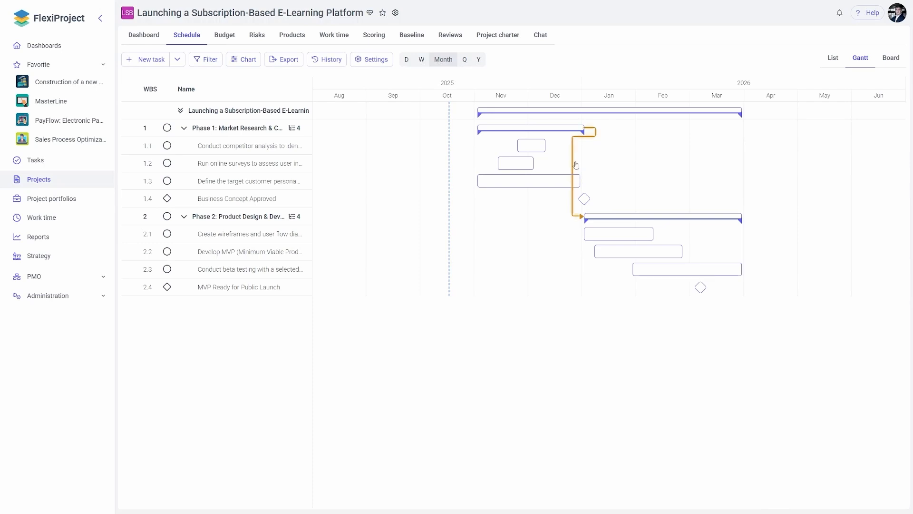
Turn off the fixed lag on the dependency between Phase 1 and Phase 2 and save it
{"action": "left_click", "coordinate": [572, 190]}
{"action": "left_click", "coordinate": [364, 288]}
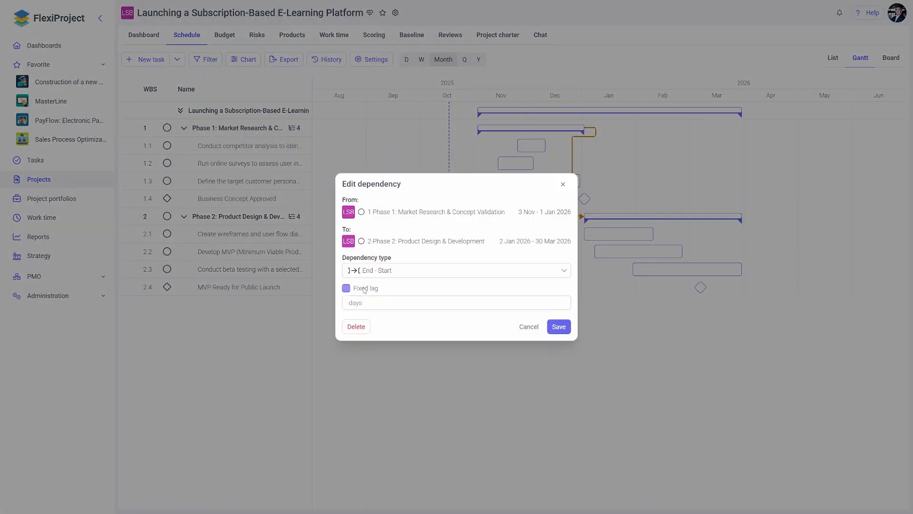
{"action": "left_click", "coordinate": [549, 328]}
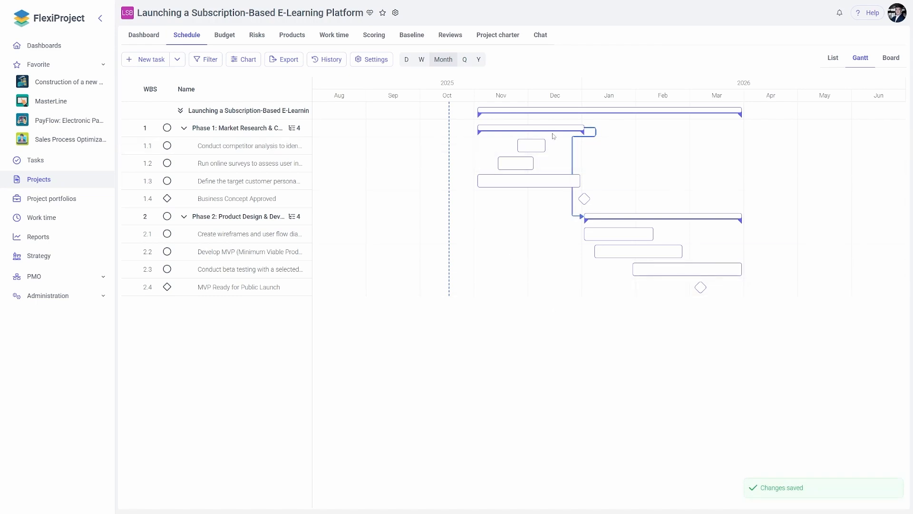
Move Phase 1 on the Gantt chart to start on 5 Nov 2025 and shift Phase 2 to start in late January 2026
{"action": "left_click_drag", "start_coordinate": [553, 136], "coordinate": [618, 135]}
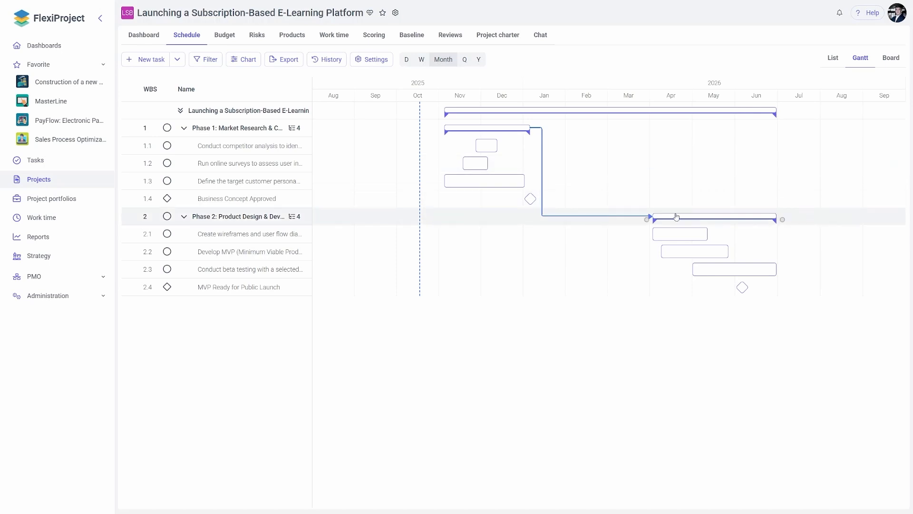
{"action": "mouse_move", "coordinate": [676, 221]}
{"action": "left_click_drag", "start_coordinate": [677, 221], "coordinate": [585, 224]}
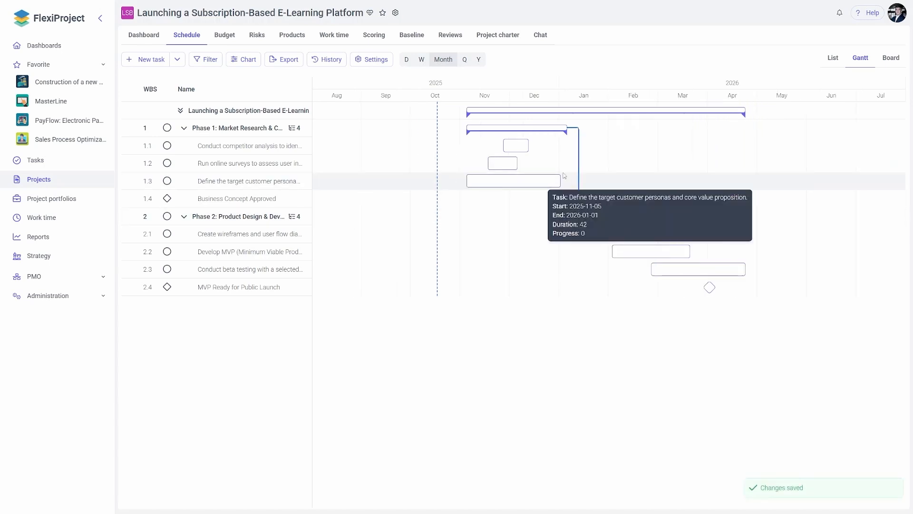
Turn the fixed lag on the Phase 1 to Phase 2 dependency back on, and try to move Phase 2 to a later date
{"action": "double_click", "coordinate": [579, 168]}
{"action": "left_click", "coordinate": [364, 290]}
{"action": "left_click", "coordinate": [558, 327]}
{"action": "left_click_drag", "start_coordinate": [615, 222], "coordinate": [655, 222]}
{"action": "mouse_move", "coordinate": [638, 221]}
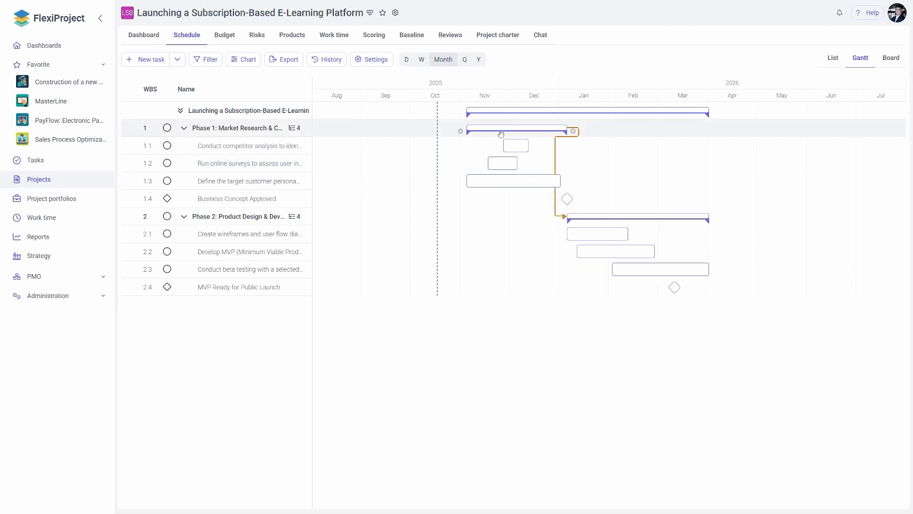
Link the start of task 1.1 to the start of task 1.2 and save the dependency as Start - Start with fixed lag 0
{"action": "left_click_drag", "start_coordinate": [497, 145], "coordinate": [493, 160]}
{"action": "left_click", "coordinate": [493, 160]}
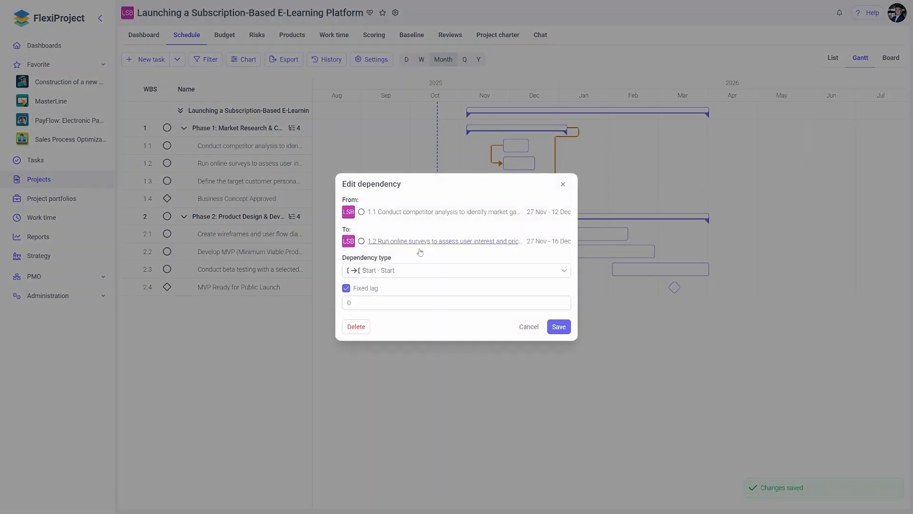
{"action": "left_click", "coordinate": [384, 272]}
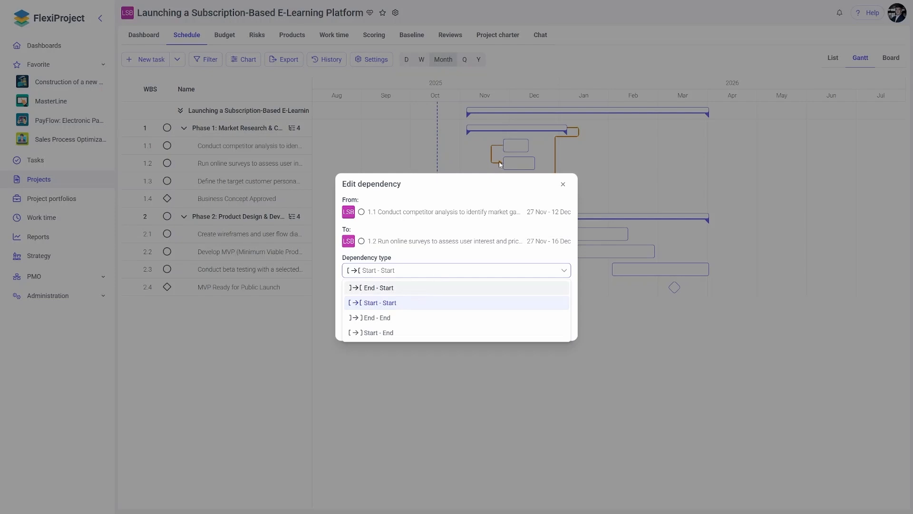
{"action": "left_click", "coordinate": [523, 303]}
{"action": "left_click", "coordinate": [556, 327]}
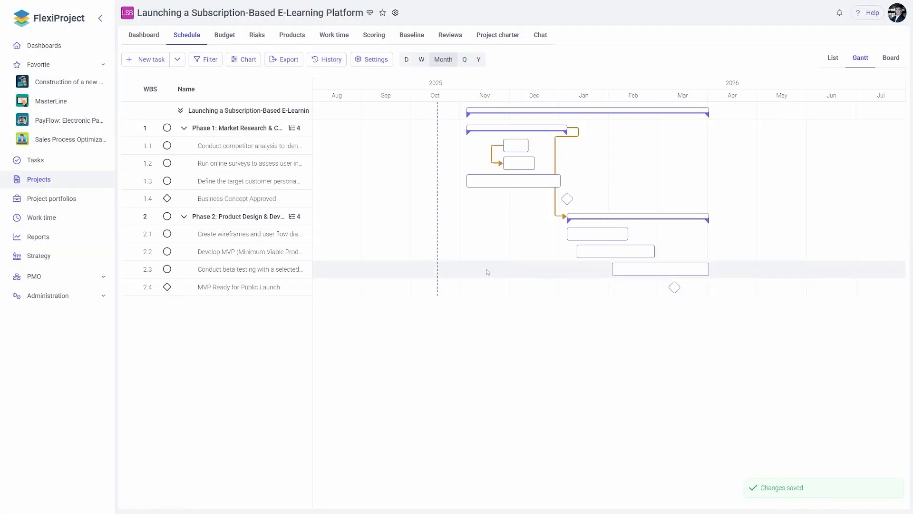
Link the end of task 1.2 to the start of task 1.3 as End - Start with a fixed lag of 4 days
{"action": "mouse_move", "coordinate": [542, 164]}
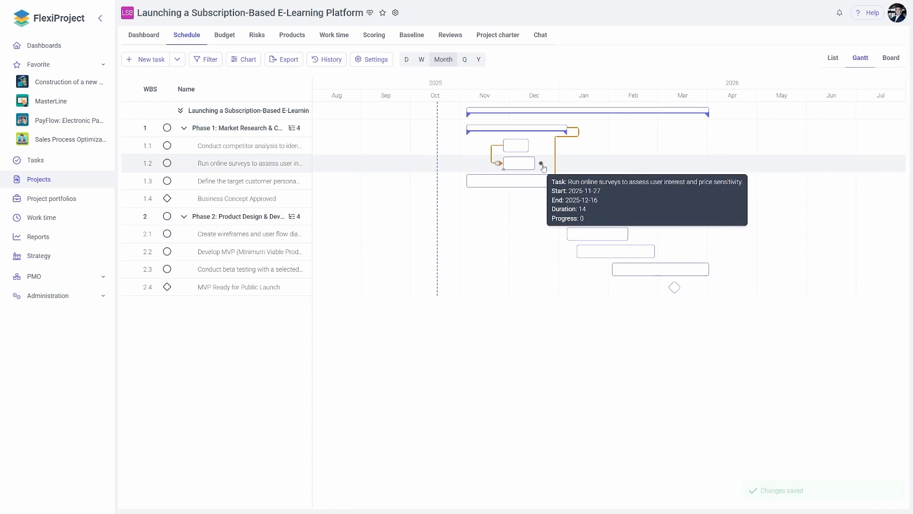
{"action": "left_click_drag", "start_coordinate": [541, 165], "coordinate": [464, 183]}
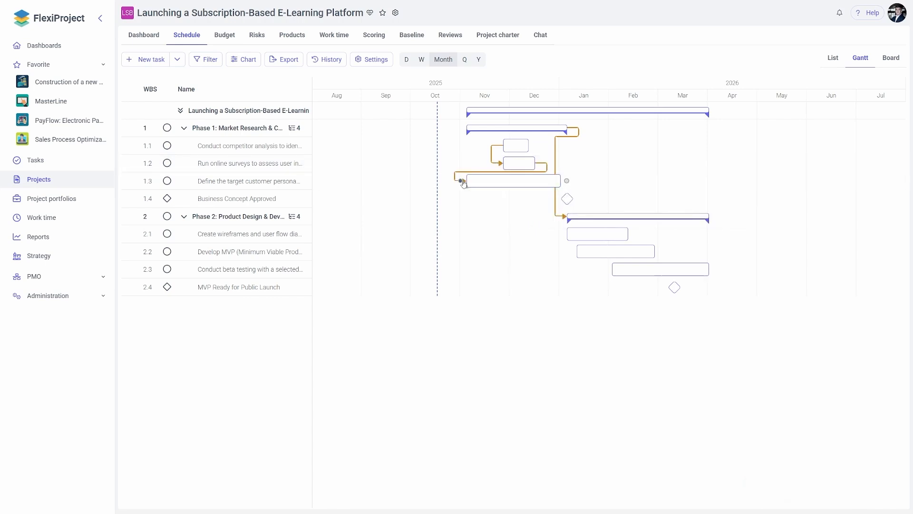
{"action": "double_click", "coordinate": [523, 172]}
{"action": "left_click", "coordinate": [371, 303]}
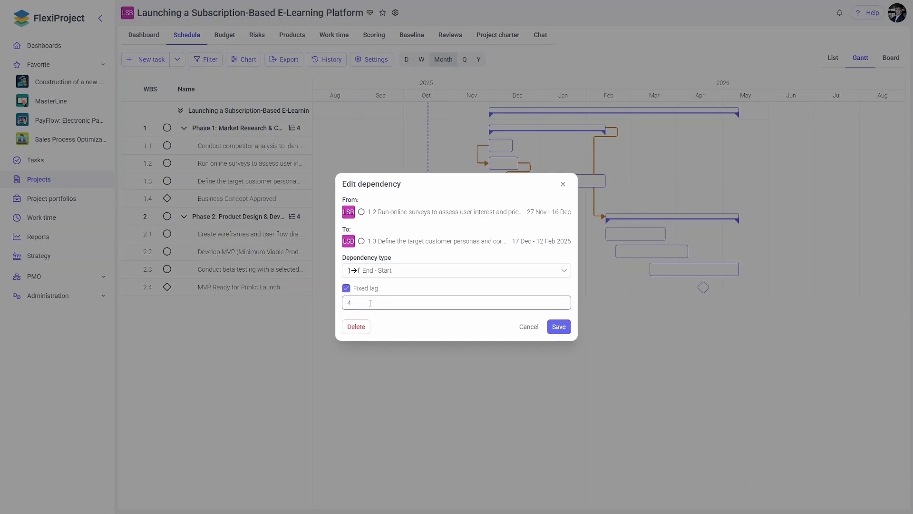
{"action": "left_click", "coordinate": [564, 328]}
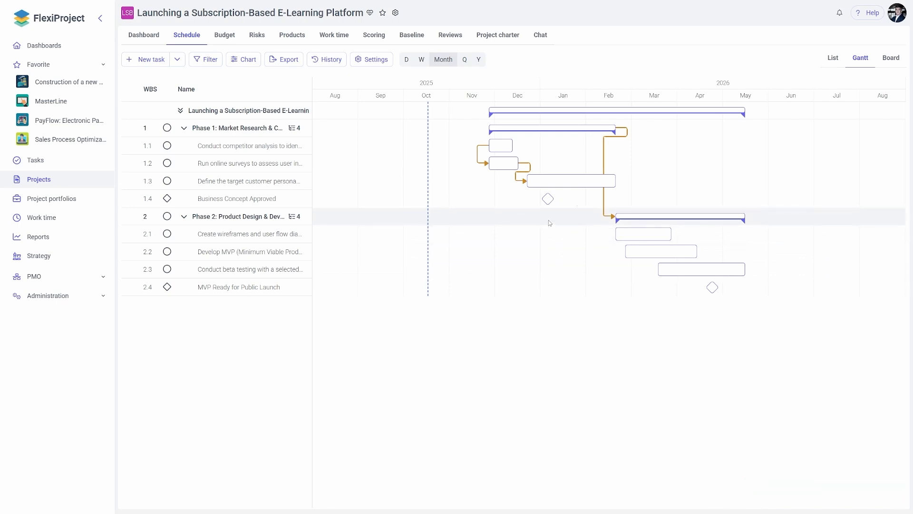
Link the end of task 1.3 to the Business Concept Approved milestone without fixed lag, and move the milestone to 16 Mar 2026
{"action": "left_click_drag", "start_coordinate": [622, 181], "coordinate": [547, 199]}
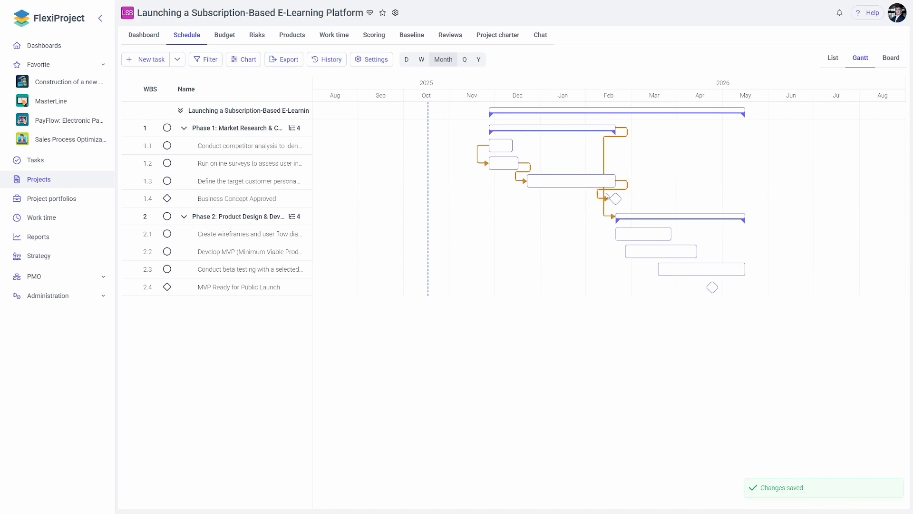
{"action": "left_click", "coordinate": [606, 195]}
{"action": "left_click", "coordinate": [376, 290]}
{"action": "left_click", "coordinate": [376, 290]}
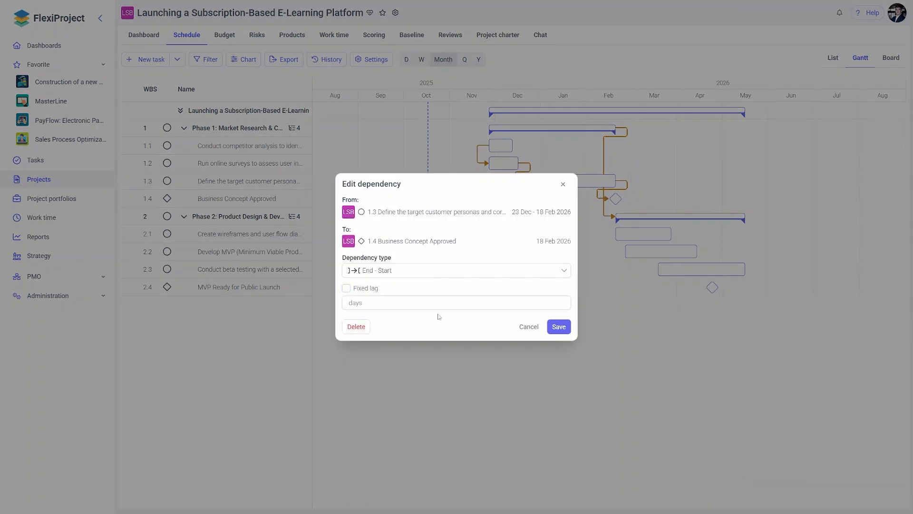
{"action": "left_click", "coordinate": [560, 327]}
{"action": "left_click_drag", "start_coordinate": [622, 202], "coordinate": [652, 203]}
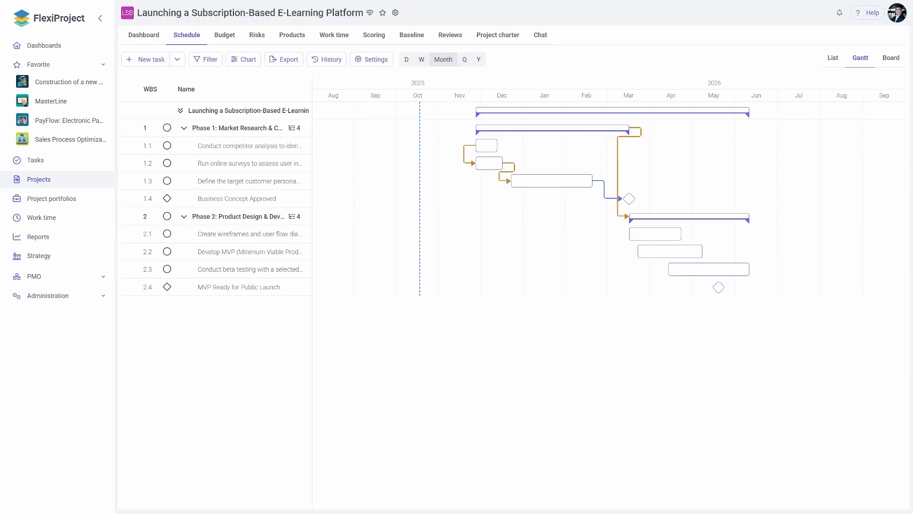
Switch the schedule to the List view and check which predecessors drive the start dates of tasks 1.2, 1.3 and Phase 2
{"action": "left_click", "coordinate": [833, 58]}
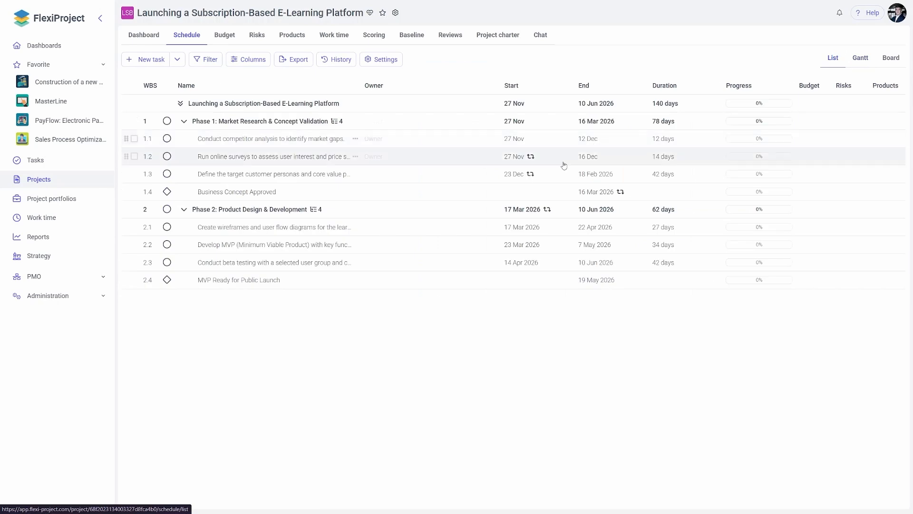
{"action": "mouse_move", "coordinate": [532, 159]}
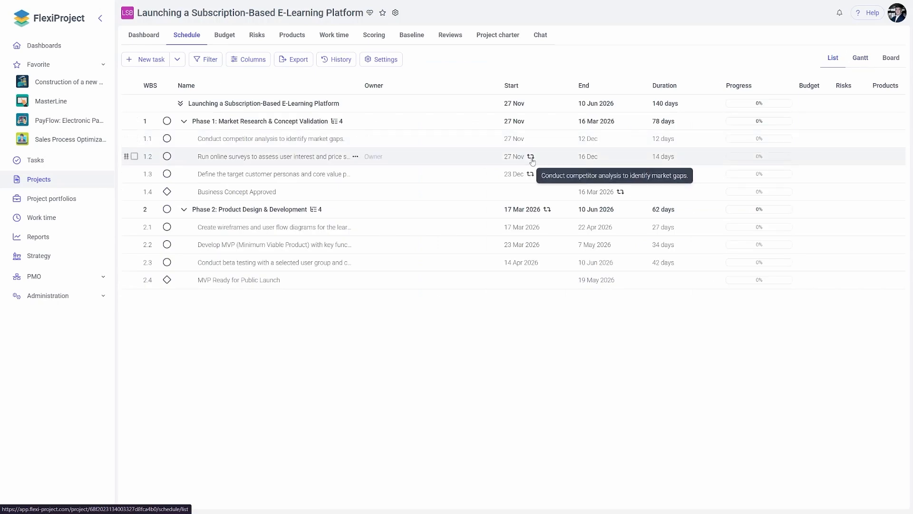
{"action": "mouse_move", "coordinate": [533, 176]}
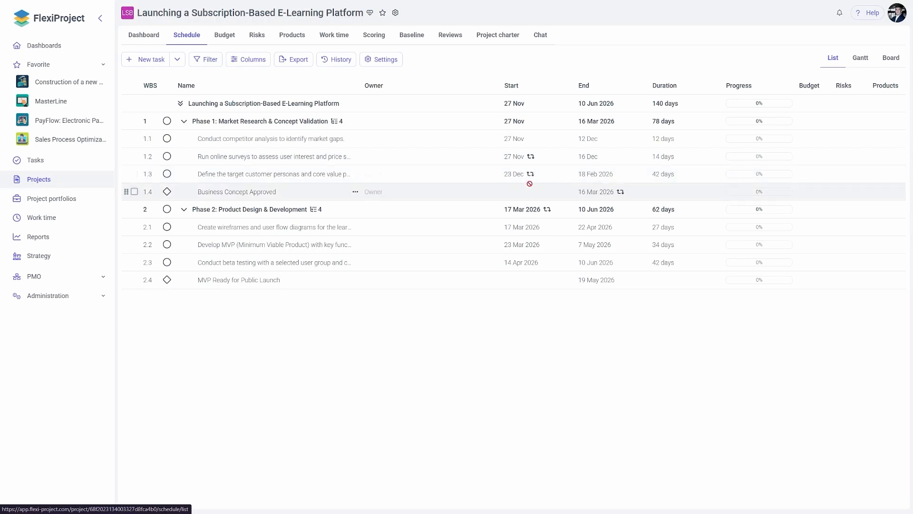
{"action": "mouse_move", "coordinate": [547, 211]}
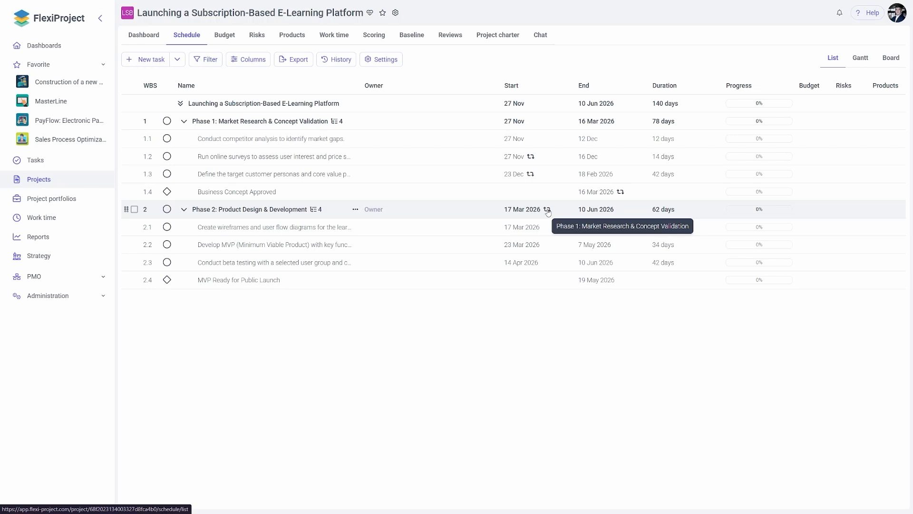
From the details of Phase 2, set the fixed lag of its dependency on Phase 1 to 10 days and close the details
{"action": "left_click", "coordinate": [289, 215]}
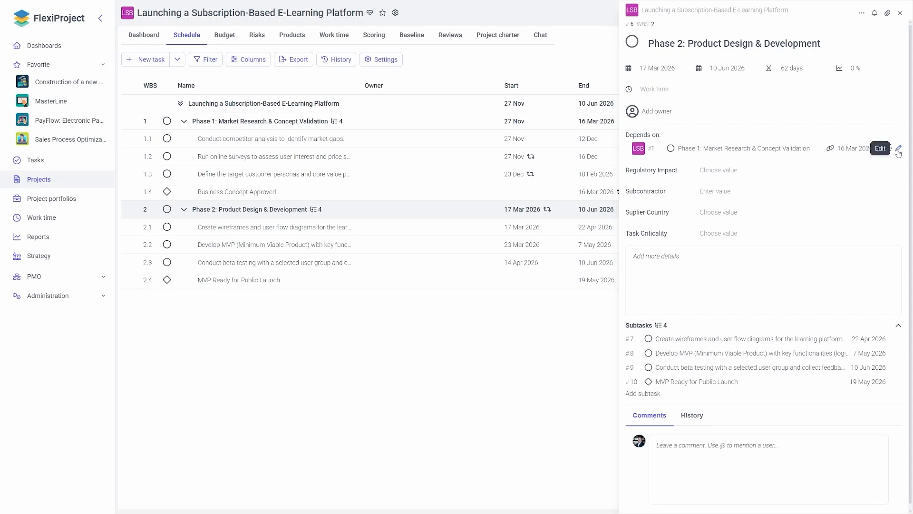
{"action": "left_click", "coordinate": [898, 150]}
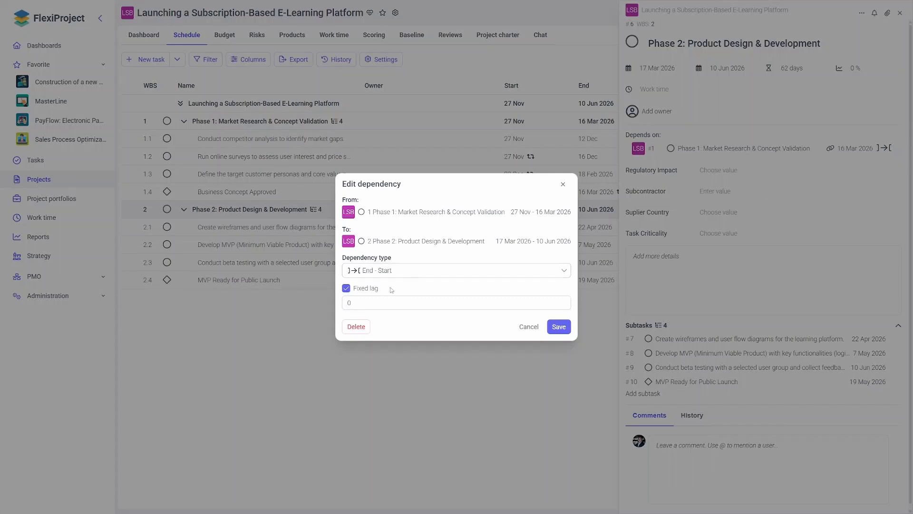
{"action": "left_click", "coordinate": [369, 301]}
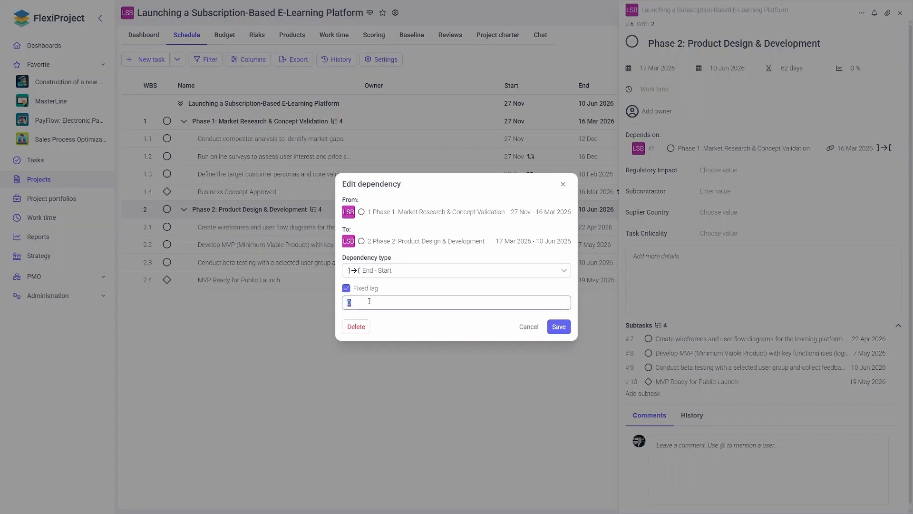
{"action": "type", "text": "10"}
{"action": "left_click", "coordinate": [557, 327]}
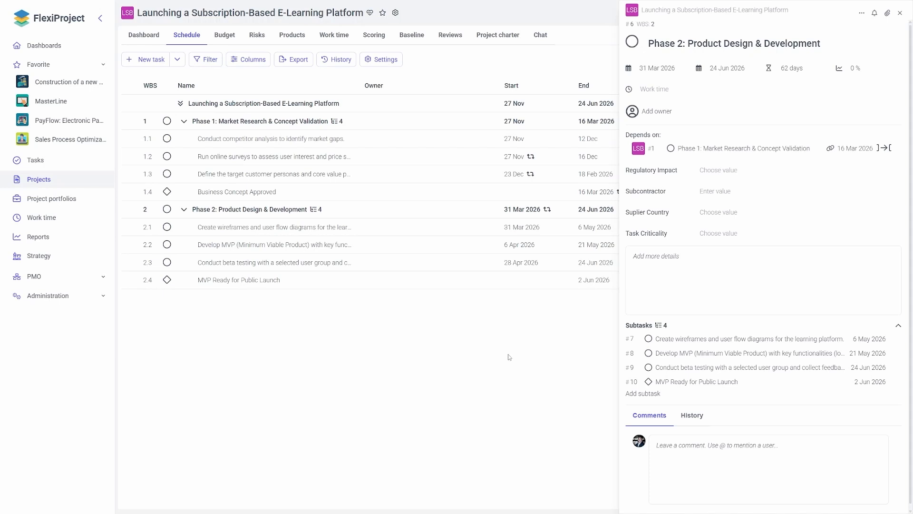
{"action": "left_click", "coordinate": [900, 14]}
Open the details of task 2.1 and start adding a dependency on an element from this project
{"action": "left_click", "coordinate": [257, 227]}
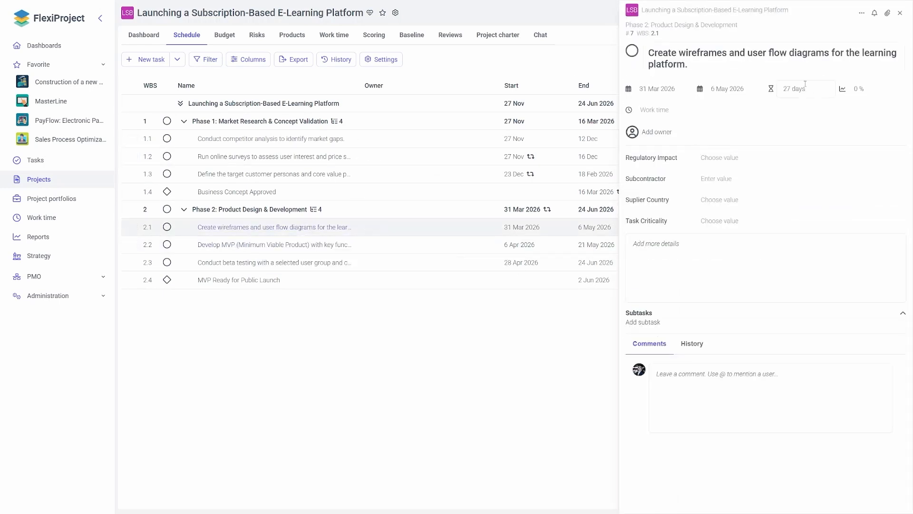
{"action": "left_click", "coordinate": [862, 13]}
{"action": "left_click", "coordinate": [830, 37]}
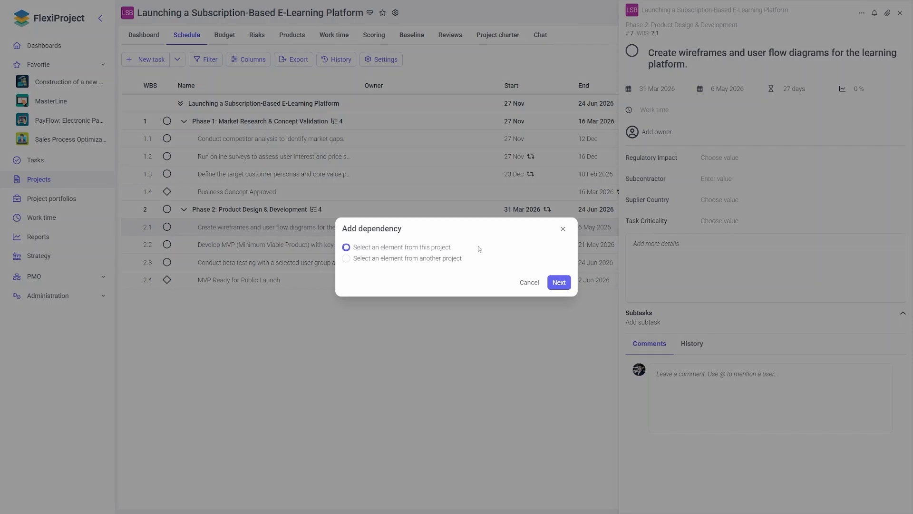
{"action": "left_click", "coordinate": [427, 263]}
{"action": "left_click", "coordinate": [465, 248]}
{"action": "left_click", "coordinate": [558, 283]}
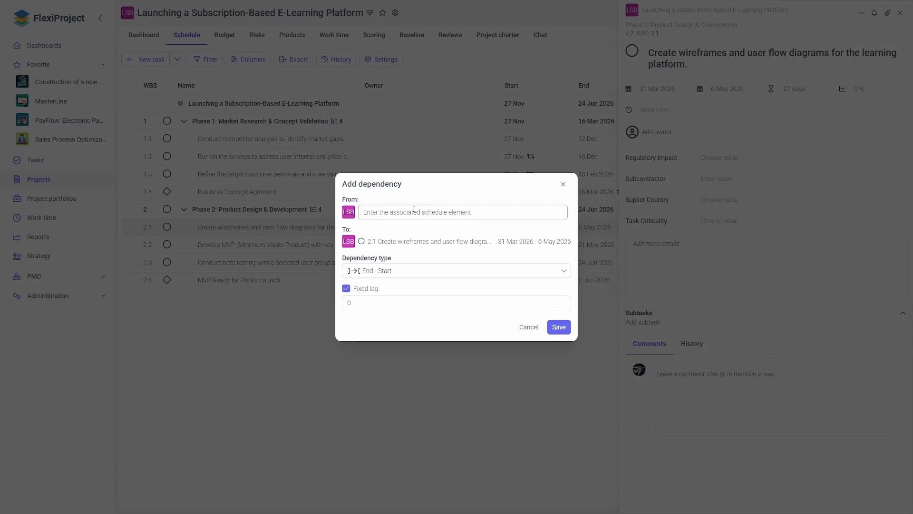
Set task 2.2 as the predecessor of task 2.1 with a Start - End dependency and fixed lag, save it and view the Gantt chart
{"action": "left_click", "coordinate": [433, 212]}
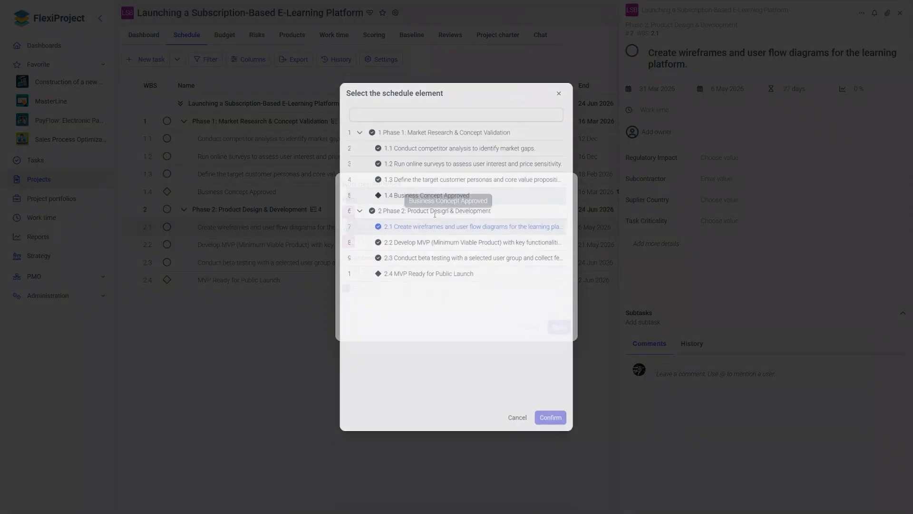
{"action": "left_click", "coordinate": [451, 244]}
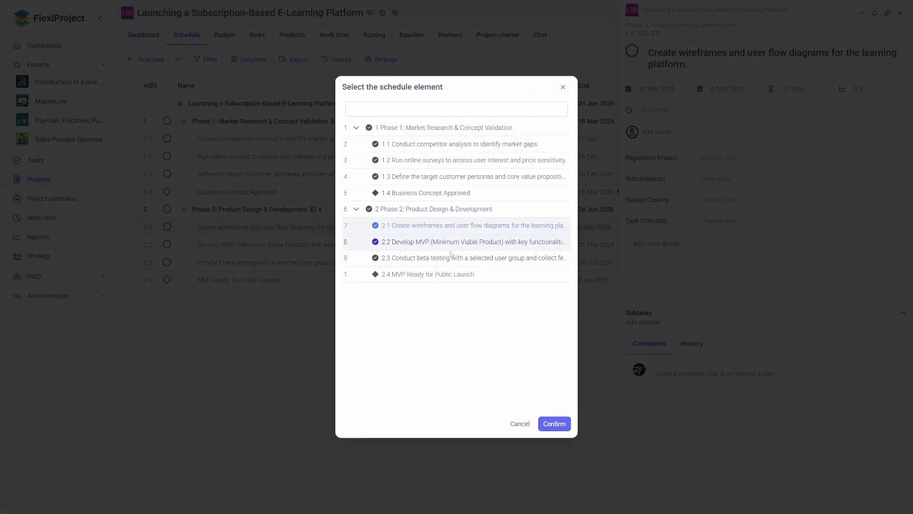
{"action": "left_click", "coordinate": [546, 425]}
{"action": "left_click", "coordinate": [449, 276]}
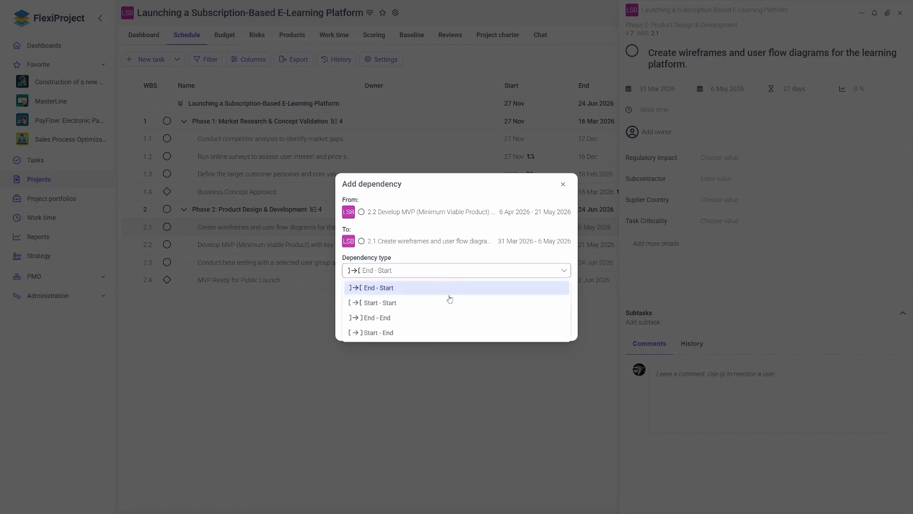
{"action": "left_click", "coordinate": [443, 332]}
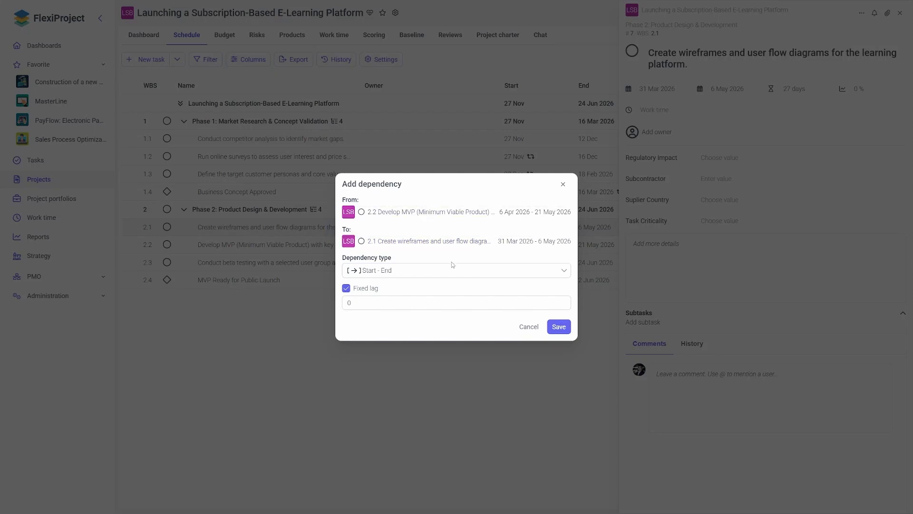
{"action": "left_click", "coordinate": [562, 328]}
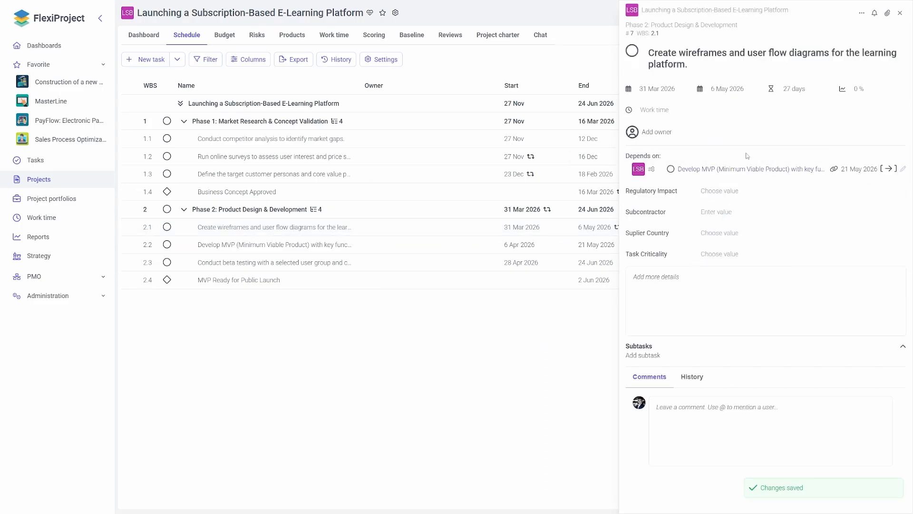
{"action": "left_click", "coordinate": [900, 13]}
{"action": "left_click", "coordinate": [859, 59]}
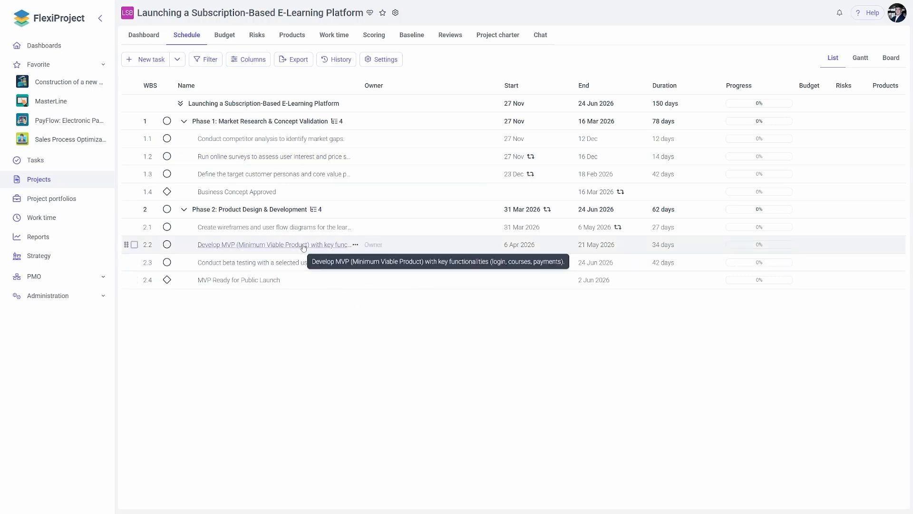
Open the details of task 2.2 and start adding a dependency on an element from another project
{"action": "left_click", "coordinate": [333, 244]}
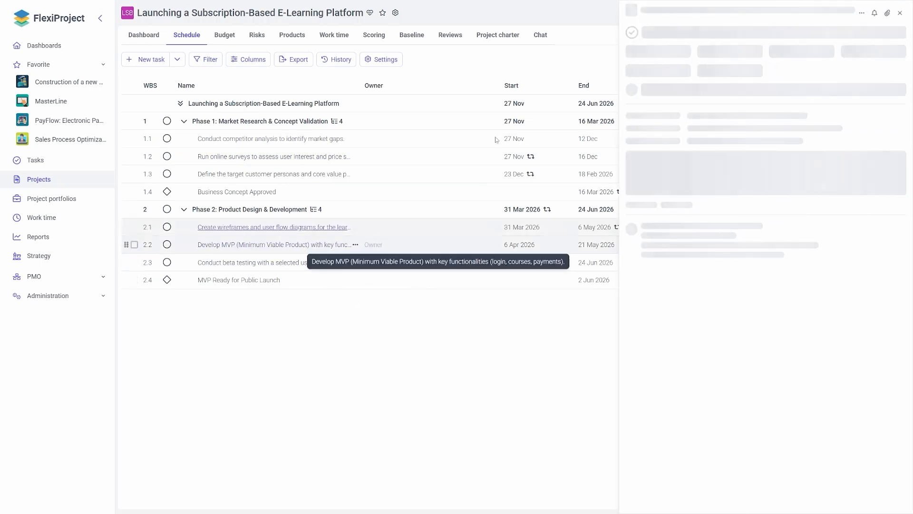
{"action": "left_click", "coordinate": [871, 15]}
{"action": "left_click", "coordinate": [861, 13]}
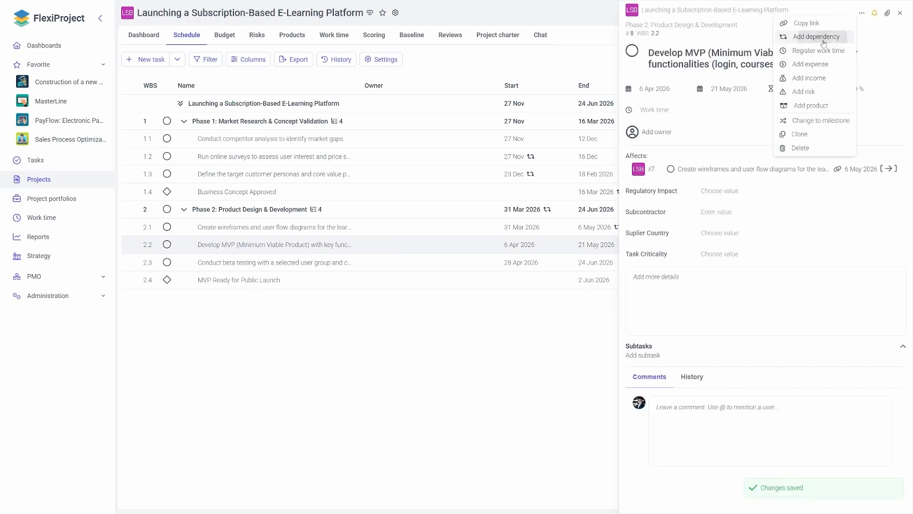
{"action": "left_click", "coordinate": [818, 36]}
{"action": "left_click", "coordinate": [434, 259]}
{"action": "left_click", "coordinate": [559, 282]}
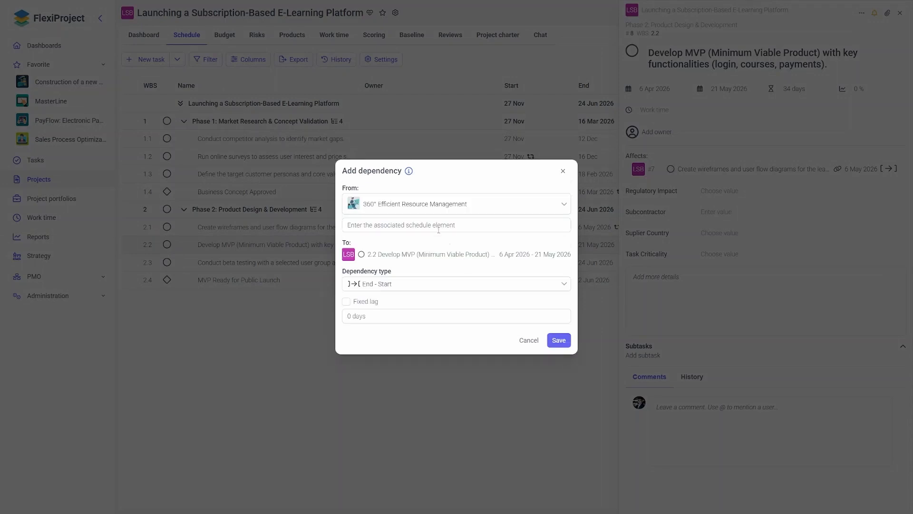
Choose task 1.2 of the Implementing a Digital Marketing Automation System project as the predecessor of task 2.2
{"action": "left_click", "coordinate": [424, 205]}
{"action": "scroll", "coordinate": [449, 343], "scroll_direction": "down", "scroll_amount": 5}
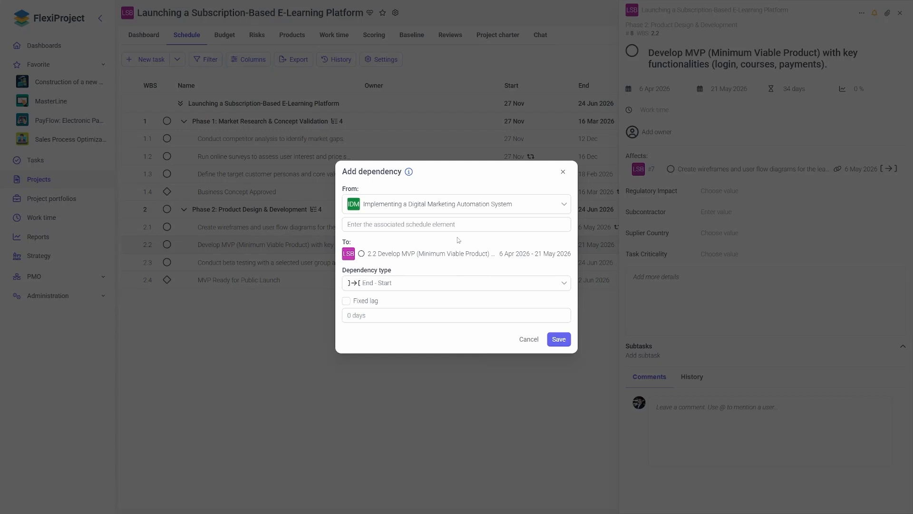
{"action": "left_click", "coordinate": [457, 225]}
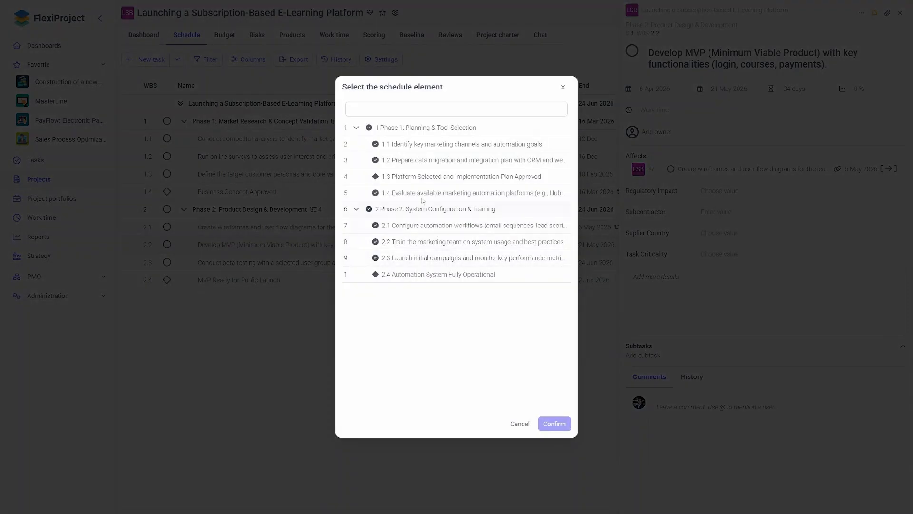
{"action": "left_click", "coordinate": [414, 162]}
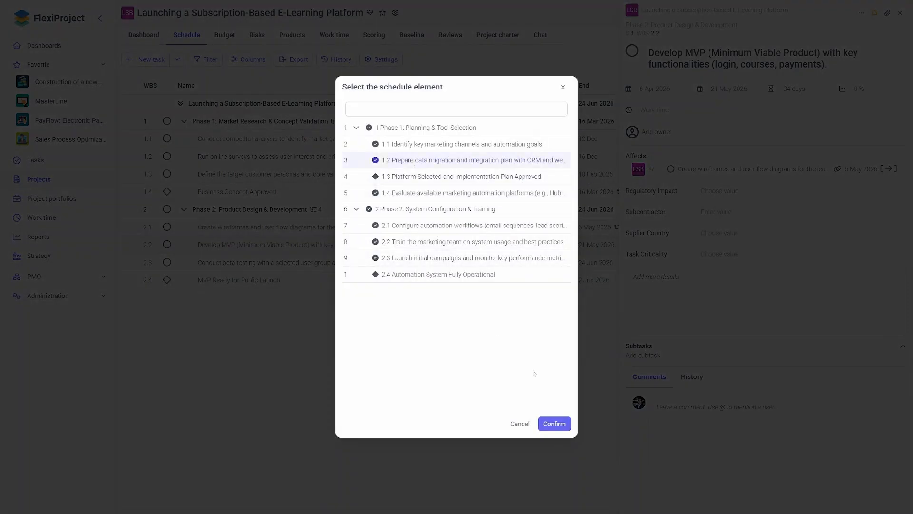
{"action": "left_click", "coordinate": [555, 423]}
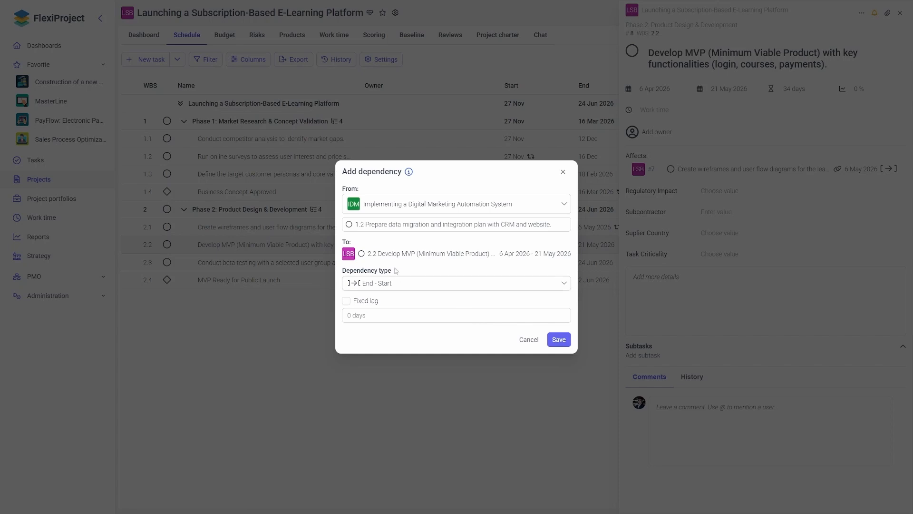
Save the End - Start dependency with a fixed lag, view the affected task 2.1 and close its details
{"action": "left_click", "coordinate": [346, 301]}
{"action": "left_click", "coordinate": [385, 343]}
{"action": "left_click", "coordinate": [561, 343]}
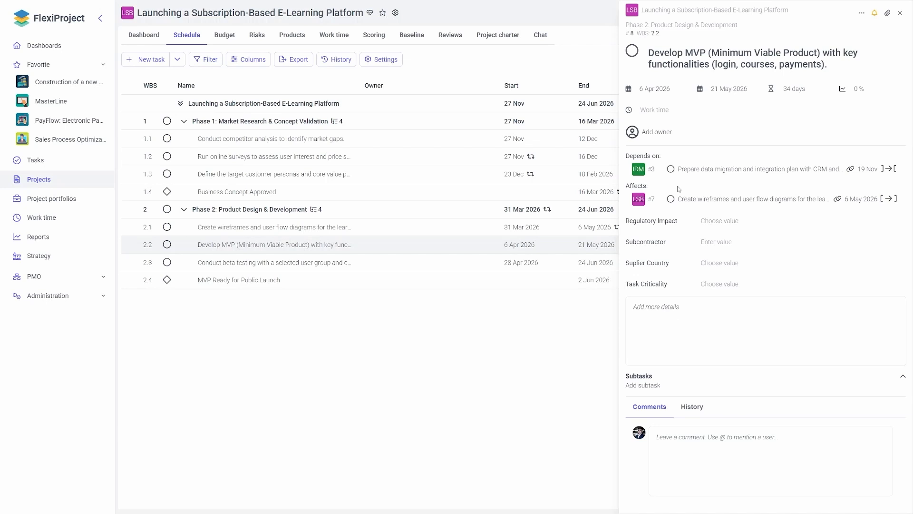
{"action": "left_click", "coordinate": [757, 200]}
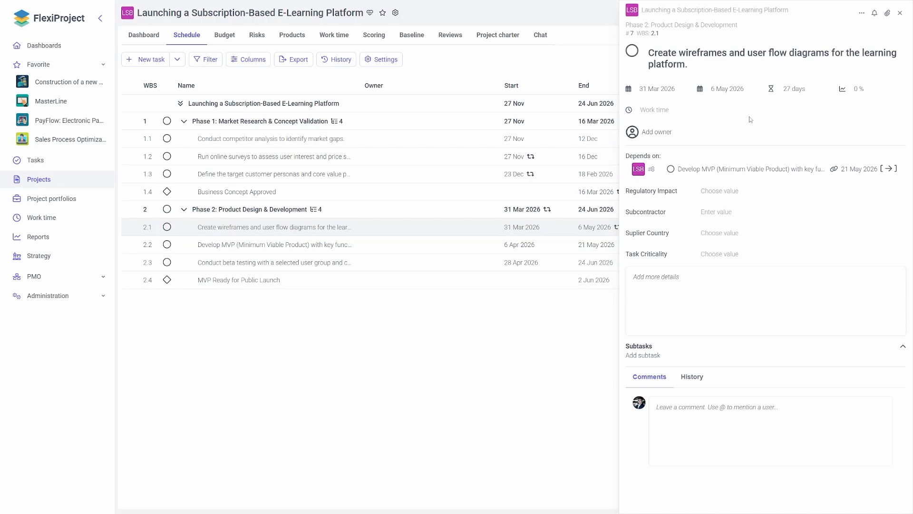
{"action": "key", "text": "Escape"}
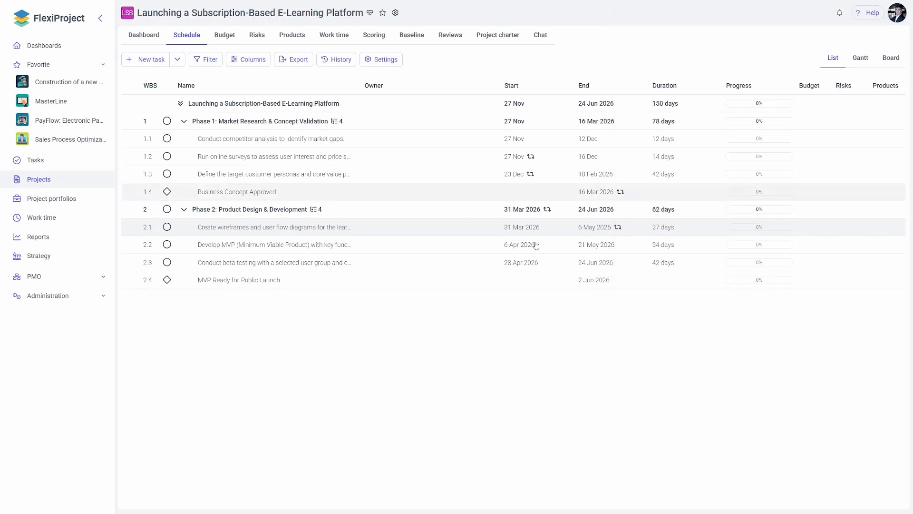
Create a new program with the default name from the list of programs
{"action": "left_click", "coordinate": [39, 180]}
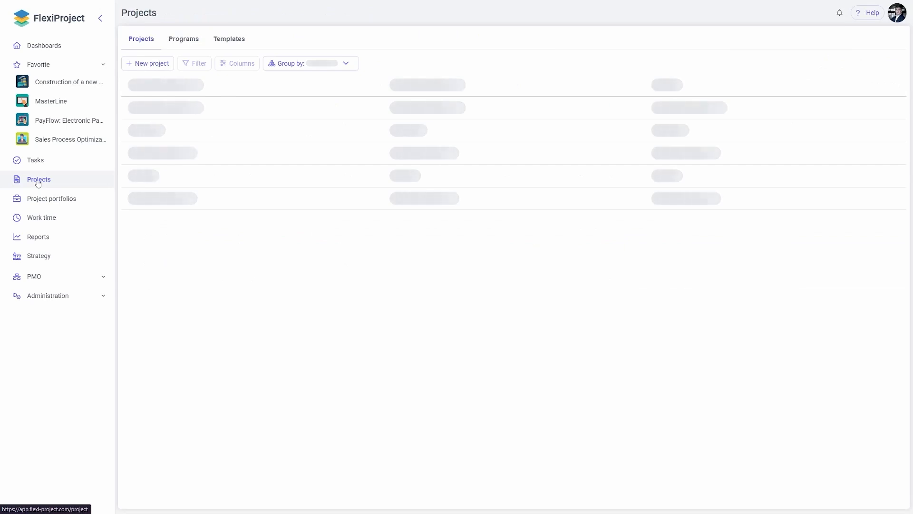
{"action": "left_click", "coordinate": [194, 40]}
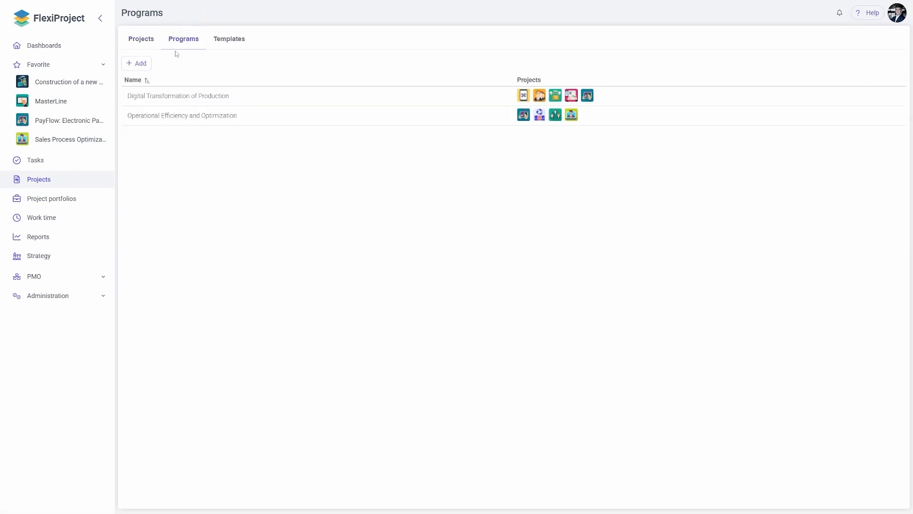
{"action": "left_click", "coordinate": [140, 63]}
{"action": "left_click", "coordinate": [538, 276]}
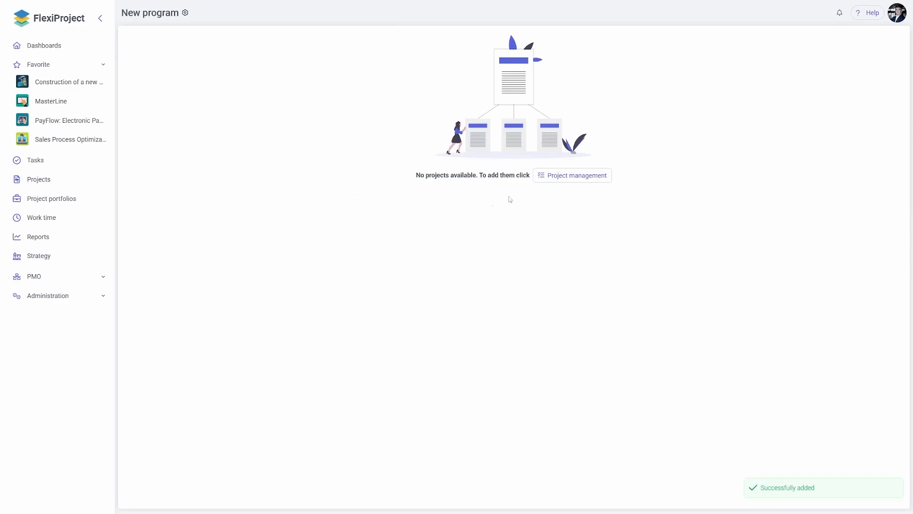
Add the Launching a Subscription-Based E-Learning Platform and Implementing a Digital Marketing Automation System projects to the new program
{"action": "left_click", "coordinate": [564, 184]}
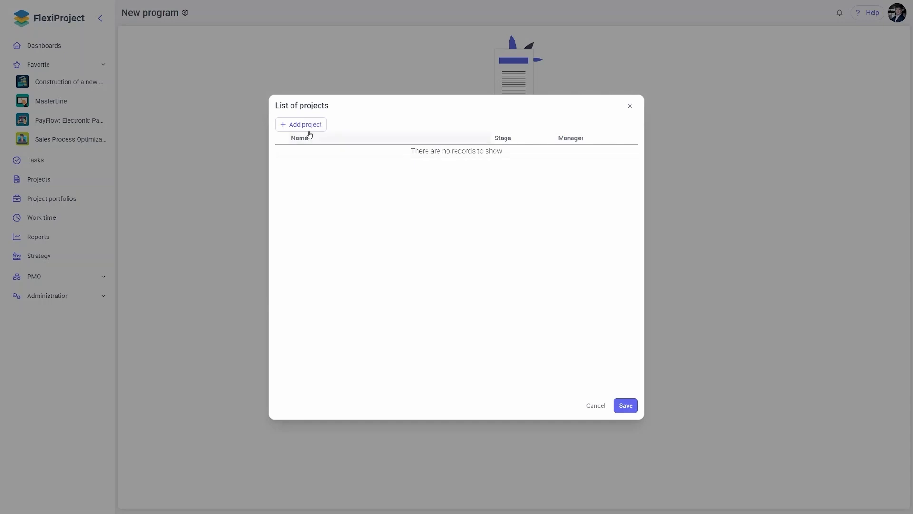
{"action": "left_click", "coordinate": [306, 127]}
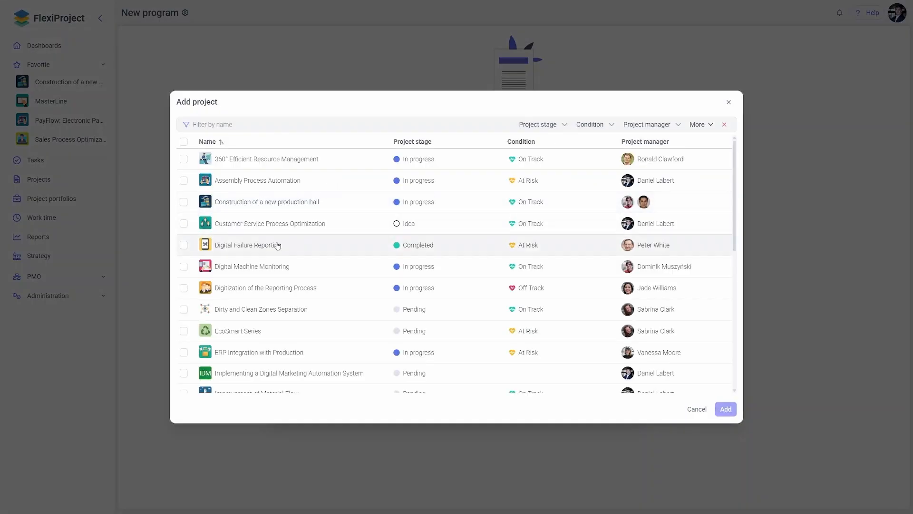
{"action": "scroll", "coordinate": [219, 241], "scroll_direction": "down", "scroll_amount": 5}
{"action": "scroll", "coordinate": [217, 241], "scroll_direction": "down", "scroll_amount": 2}
{"action": "left_click", "coordinate": [184, 234]}
{"action": "scroll", "coordinate": [207, 269], "scroll_direction": "down", "scroll_amount": 1}
{"action": "scroll", "coordinate": [207, 269], "scroll_direction": "up", "scroll_amount": 3}
{"action": "left_click", "coordinate": [184, 191]}
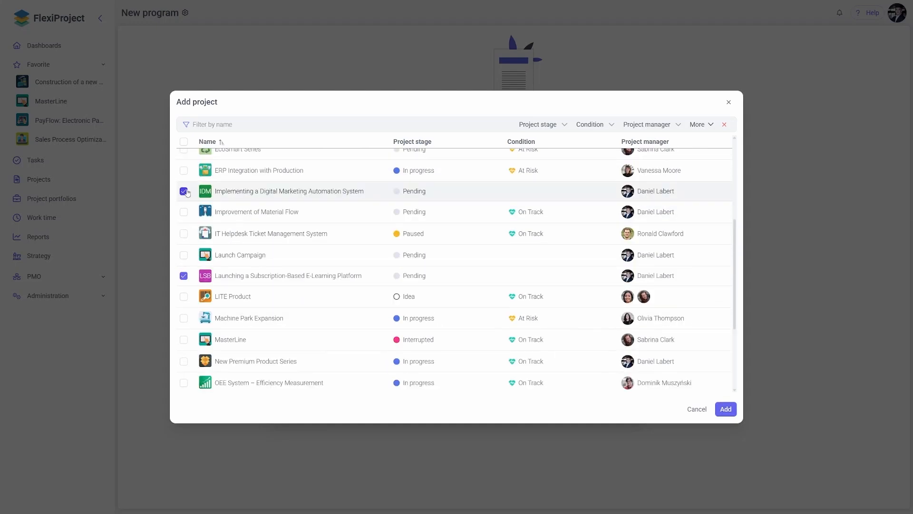
{"action": "left_click", "coordinate": [727, 410]}
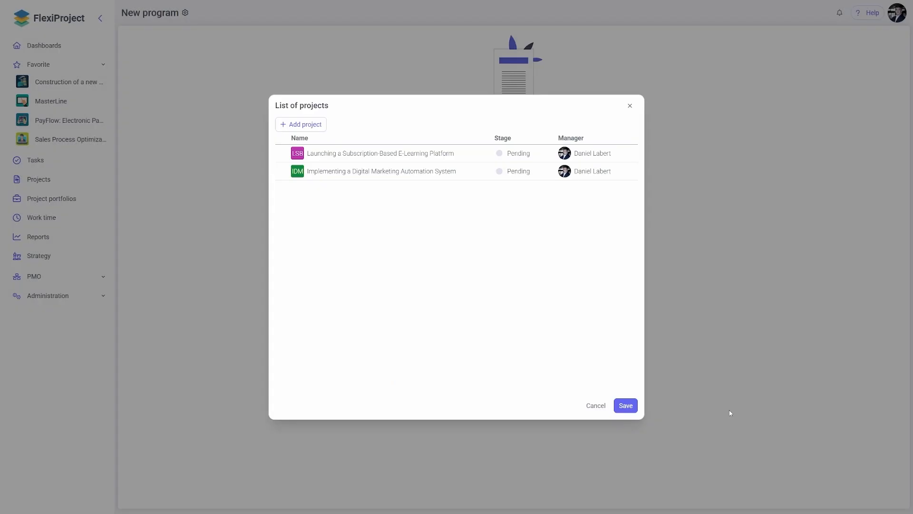
Save the program's project list and display its combined schedule as a Gantt chart on a monthly scale
{"action": "left_click", "coordinate": [626, 405]}
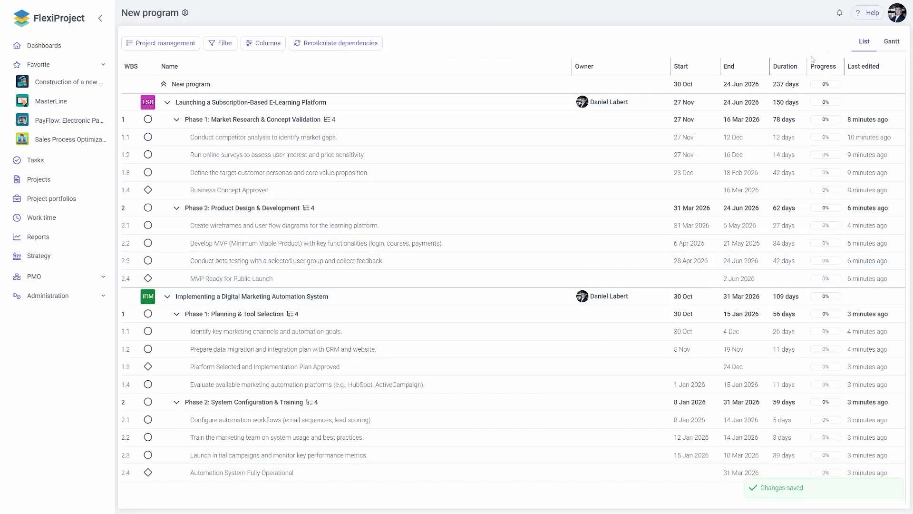
{"action": "left_click", "coordinate": [892, 46]}
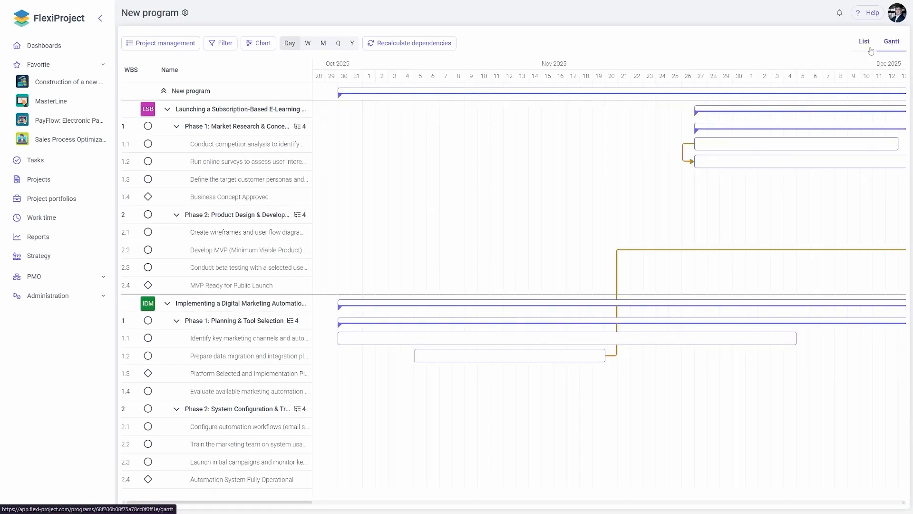
{"action": "left_click", "coordinate": [322, 43]}
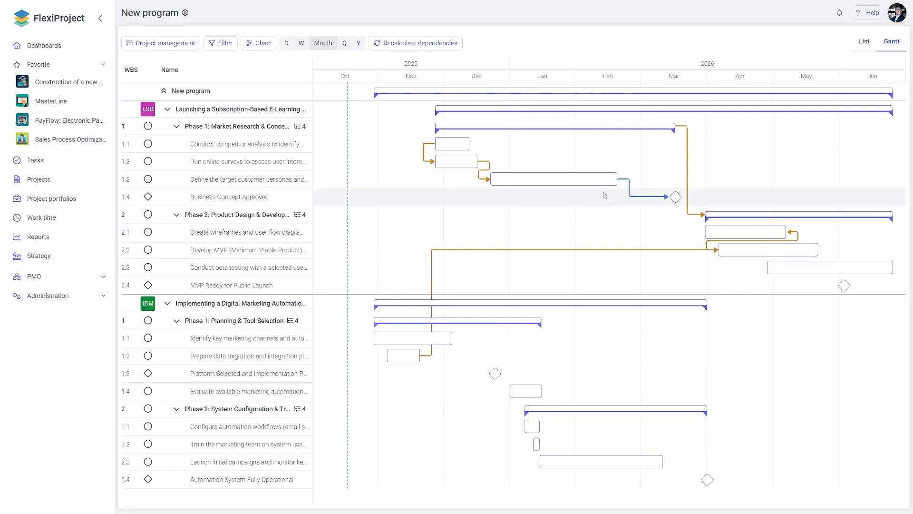
Open the details of e-learning task 1.3 and start adding a dependency on an element from another project
{"action": "left_click", "coordinate": [233, 180]}
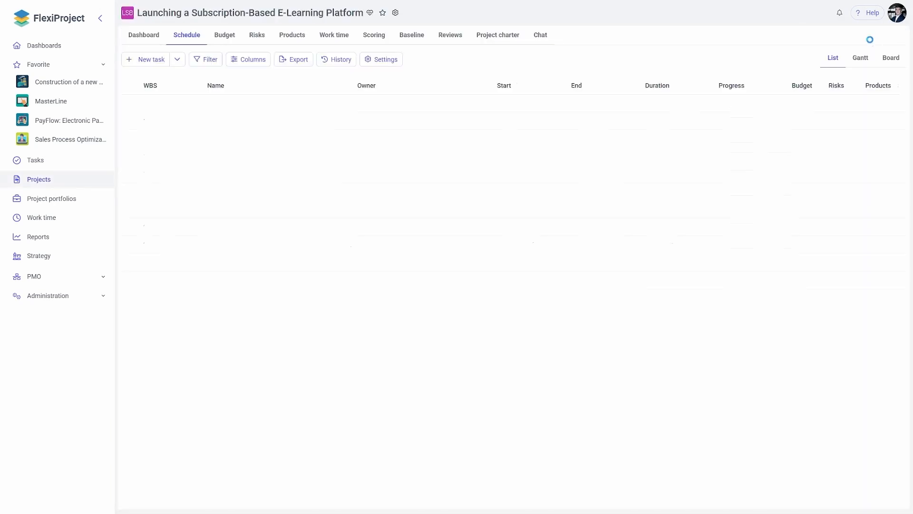
{"action": "left_click", "coordinate": [862, 15]}
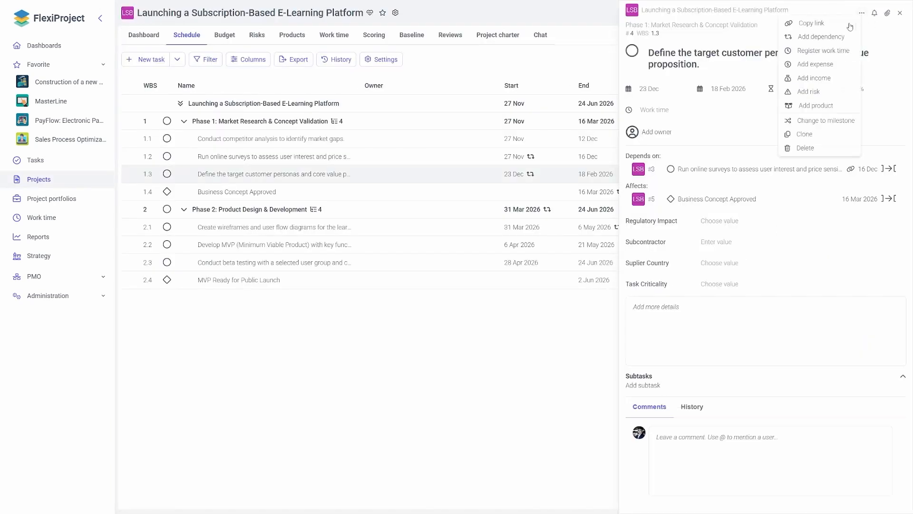
{"action": "left_click", "coordinate": [835, 38]}
{"action": "left_click", "coordinate": [385, 260]}
{"action": "left_click", "coordinate": [559, 283]}
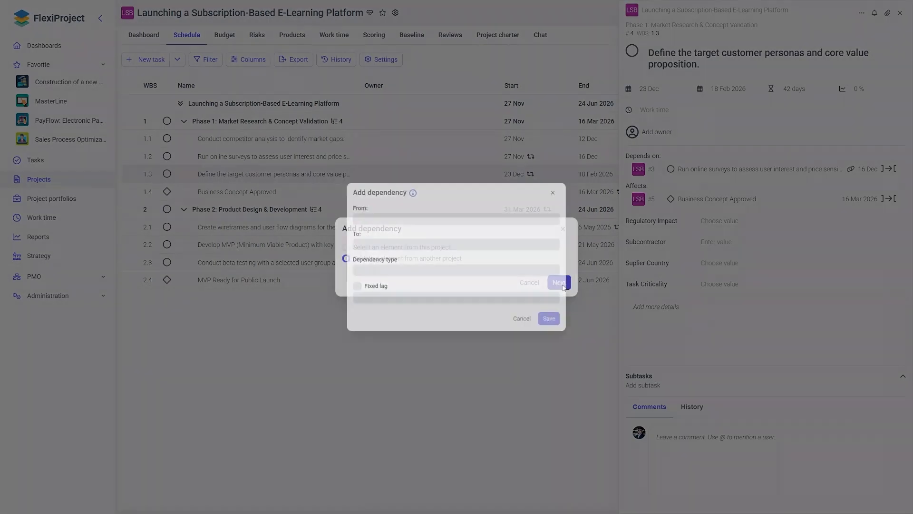
Choose task 2.3 Launch initial campaigns and monitor key performance metrics from the Implementing a Digital Marketing Automation System project as the predecessor
{"action": "left_click", "coordinate": [394, 205]}
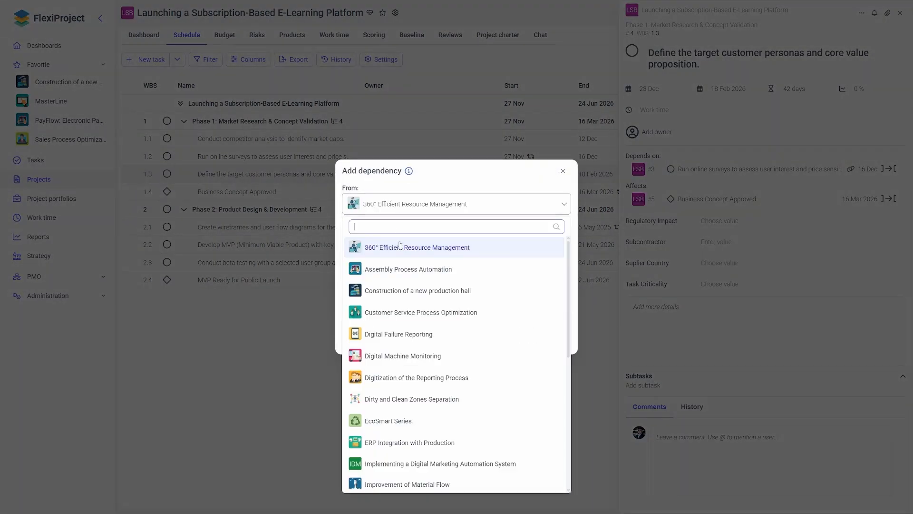
{"action": "left_click", "coordinate": [419, 461]}
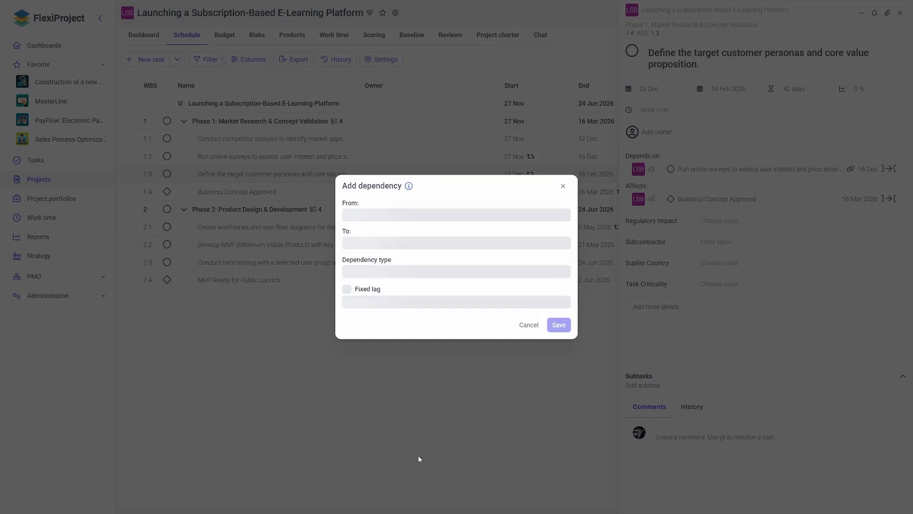
{"action": "left_click", "coordinate": [410, 225]}
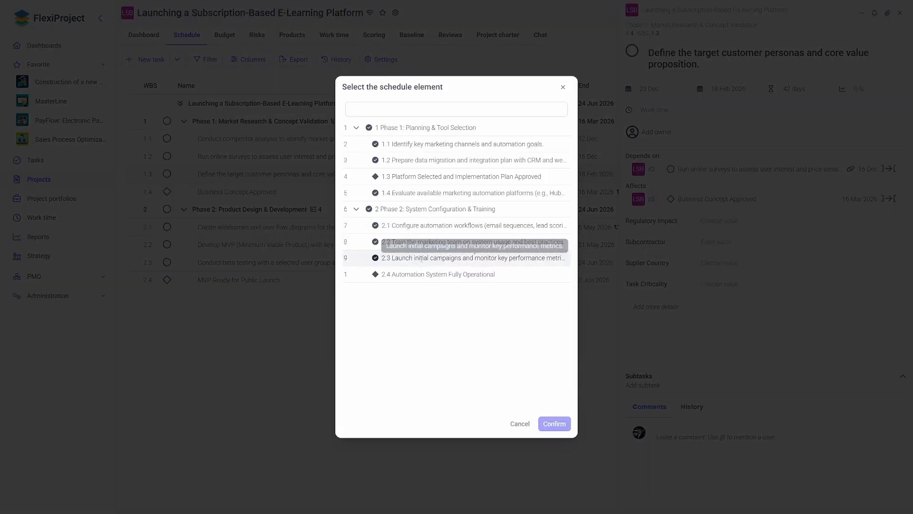
{"action": "left_click", "coordinate": [420, 259]}
{"action": "left_click", "coordinate": [552, 424]}
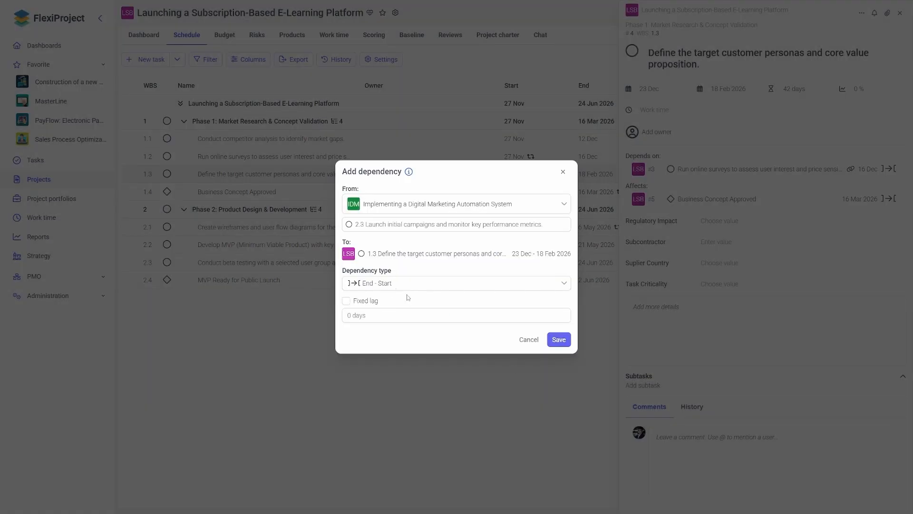
Give the dependency a fixed lag and the End - End type, then save it and close the task details
{"action": "left_click", "coordinate": [370, 298]}
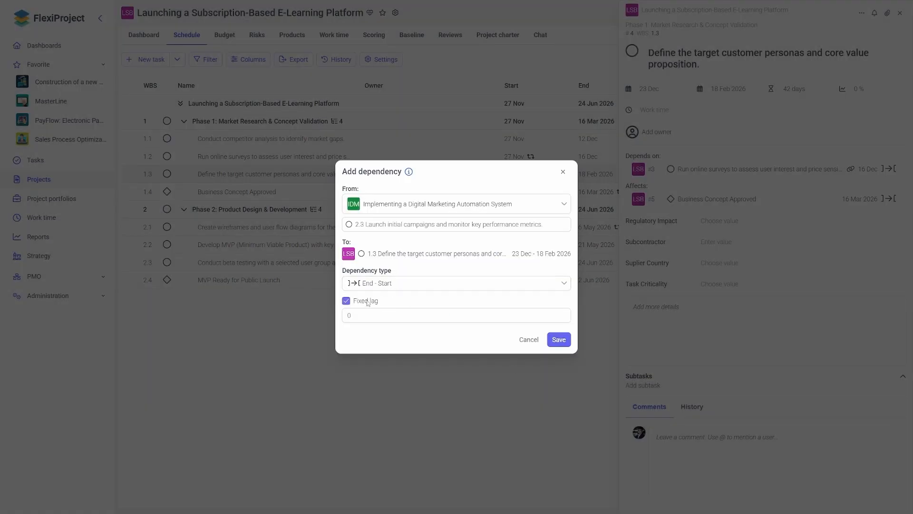
{"action": "left_click", "coordinate": [393, 285]}
{"action": "left_click", "coordinate": [407, 331]}
{"action": "left_click", "coordinate": [558, 340]}
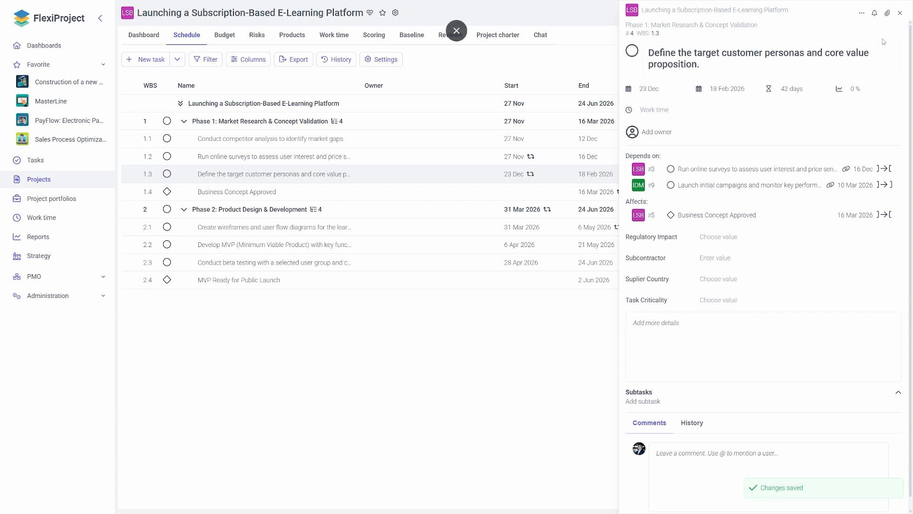
{"action": "left_click", "coordinate": [900, 14]}
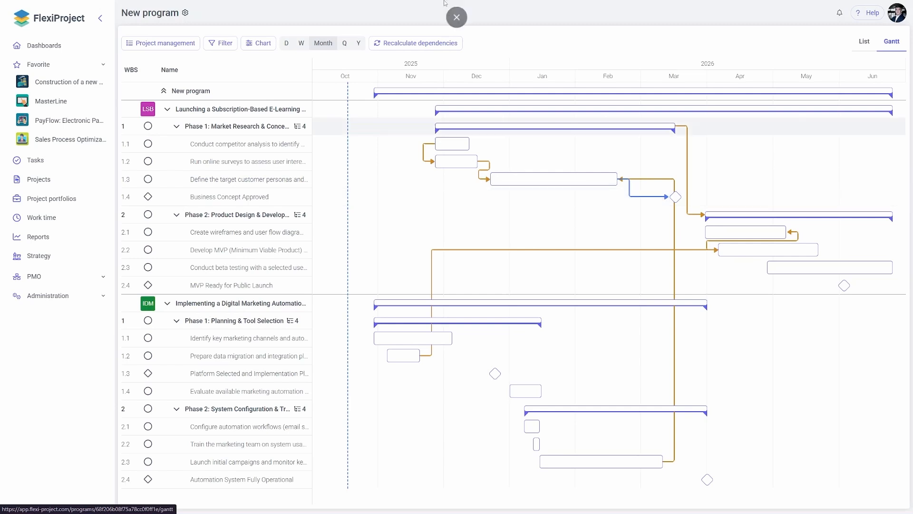
Recalculate the dependencies across the program's Gantt chart and save the proposed date changes
{"action": "left_click", "coordinate": [406, 44]}
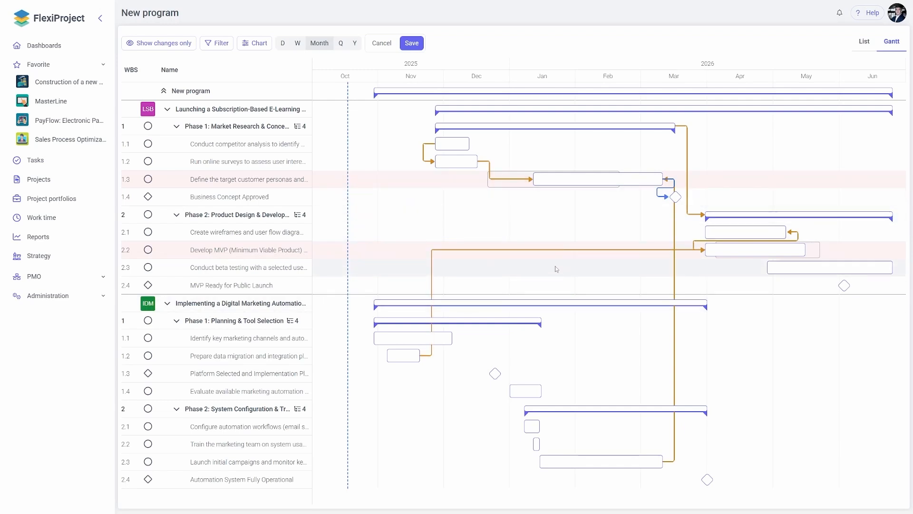
{"action": "left_click", "coordinate": [412, 43]}
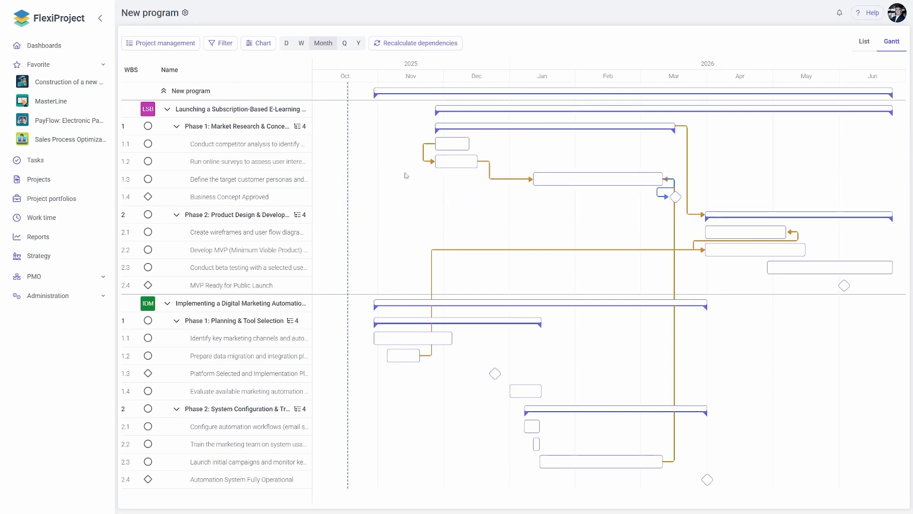
Try to move the start date of e-learning task 2.2 Develop MVP to 6 January 2026, and close its details
{"action": "left_click", "coordinate": [432, 358]}
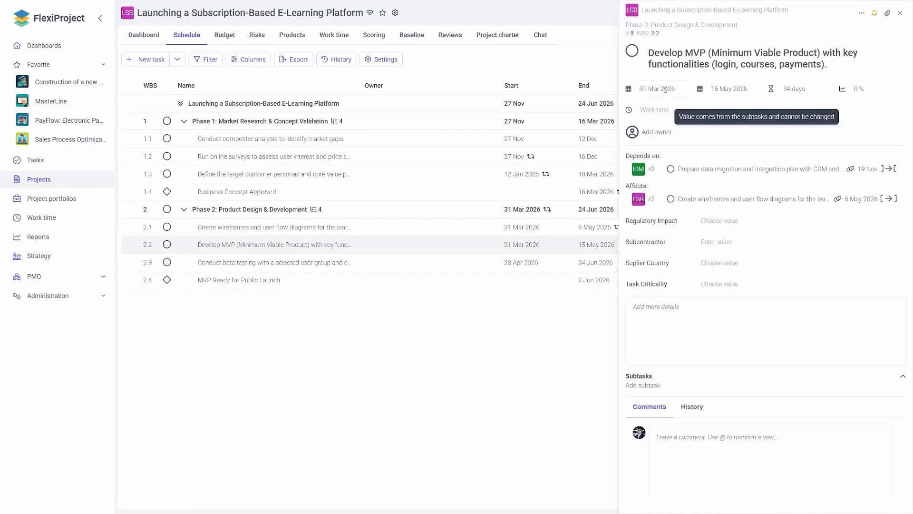
{"action": "left_click", "coordinate": [665, 89]}
{"action": "left_click", "coordinate": [647, 110]}
{"action": "left_click", "coordinate": [647, 110]}
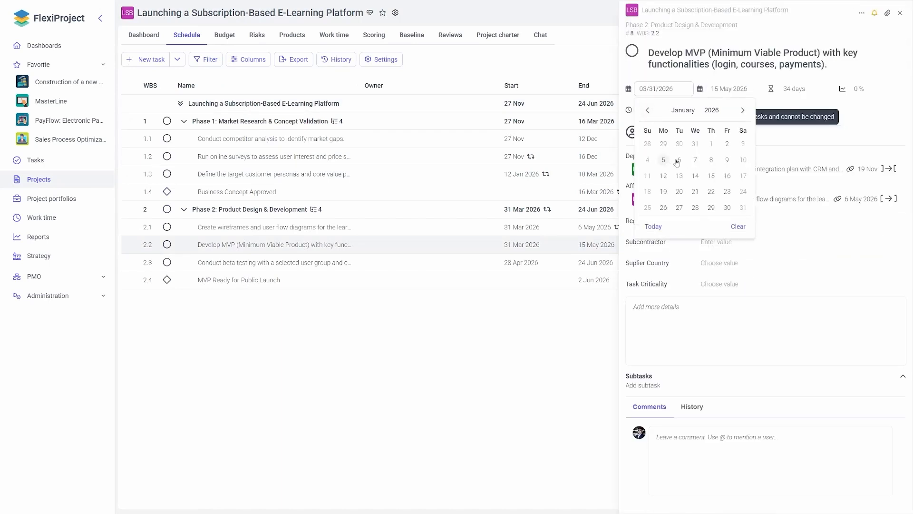
{"action": "left_click", "coordinate": [680, 159]}
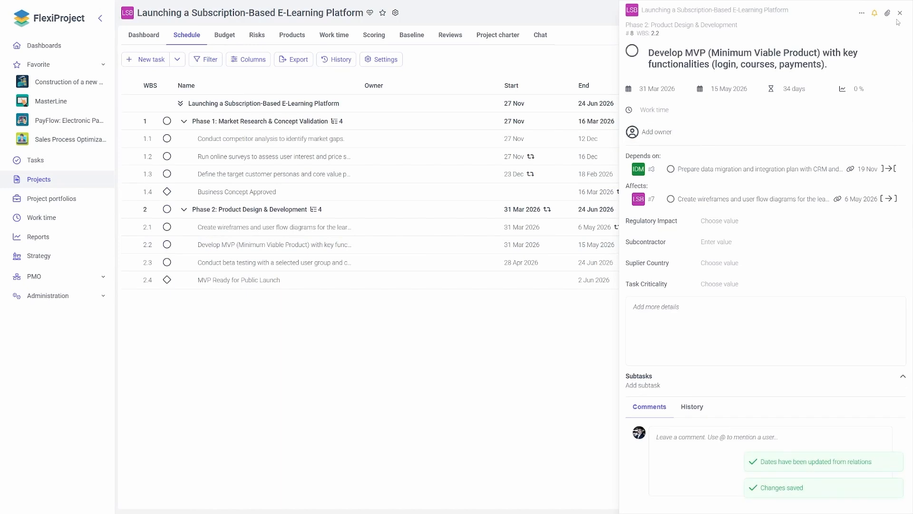
{"action": "left_click", "coordinate": [900, 13]}
Reopen the new program from the list of programs, recalculate its dependencies in the list view and save the changes
{"action": "left_click", "coordinate": [34, 180]}
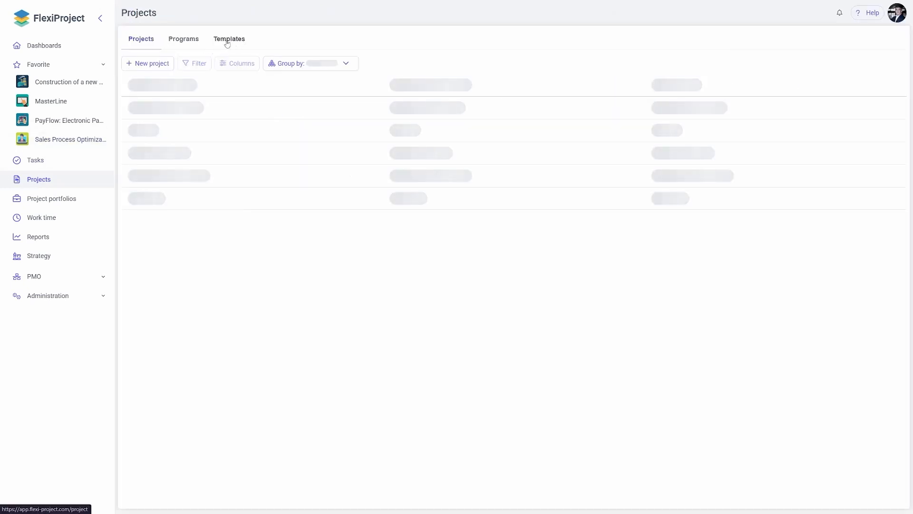
{"action": "left_click", "coordinate": [180, 43]}
{"action": "left_click", "coordinate": [244, 110]}
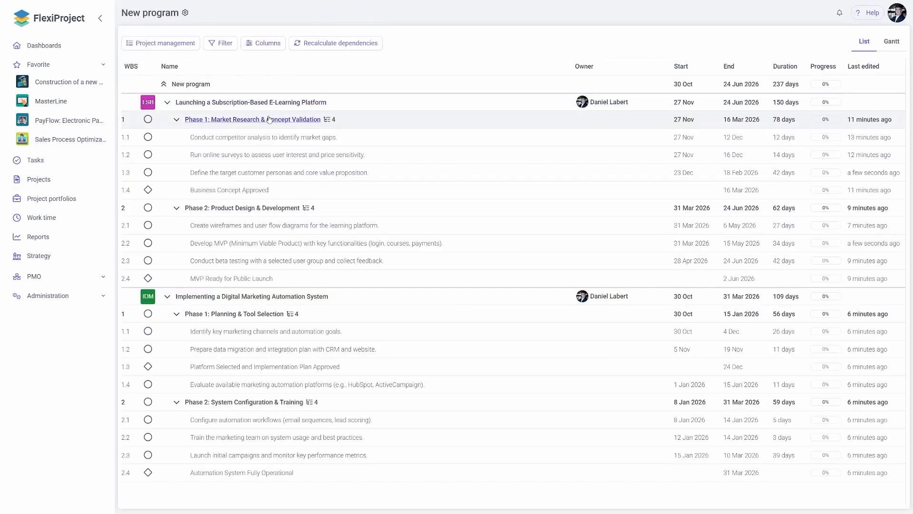
{"action": "left_click", "coordinate": [321, 43]}
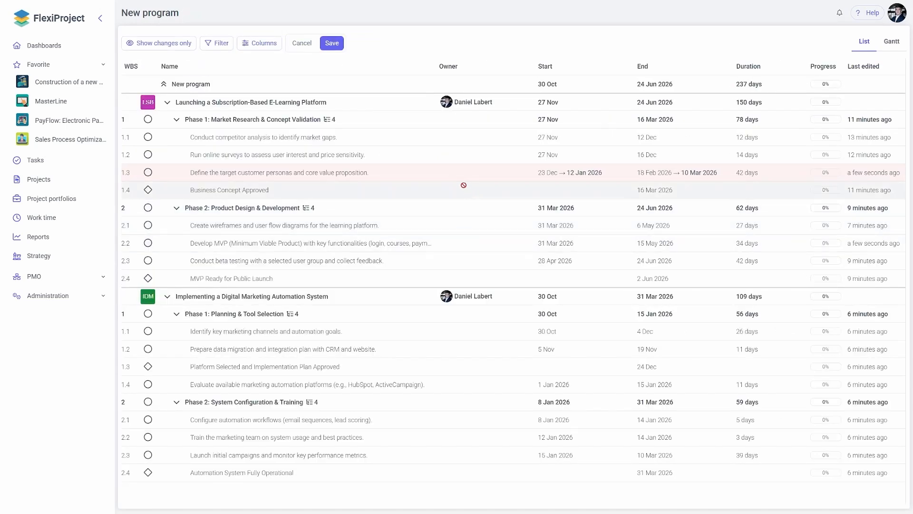
{"action": "left_click", "coordinate": [333, 43]}
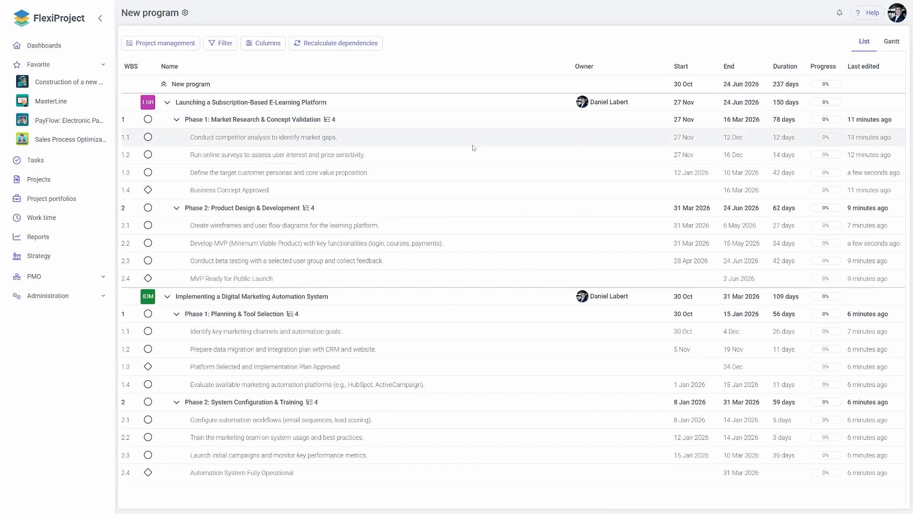